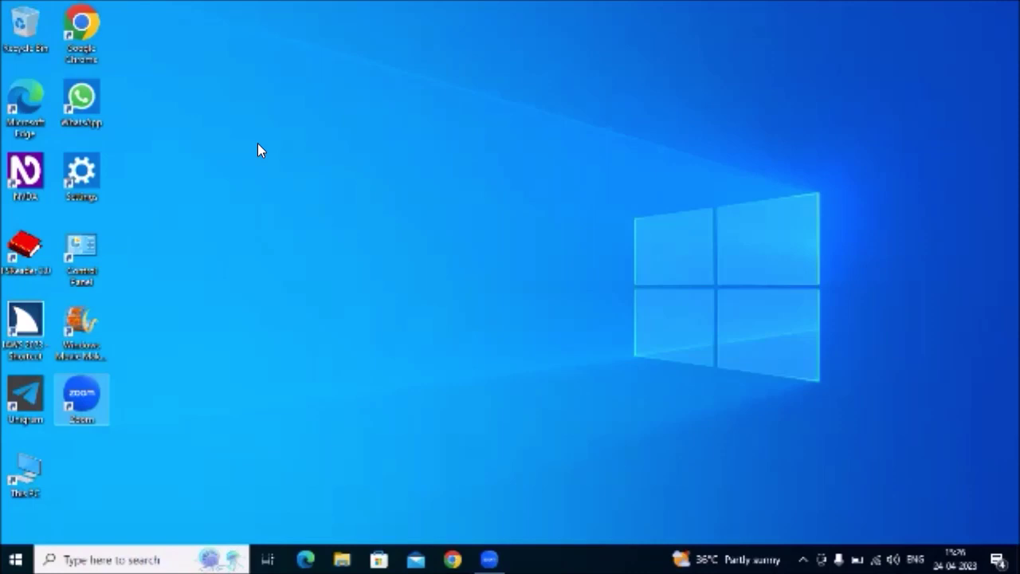
# - Open Google Chrome and go to the blindhelp.net website
pyautogui.press('g')
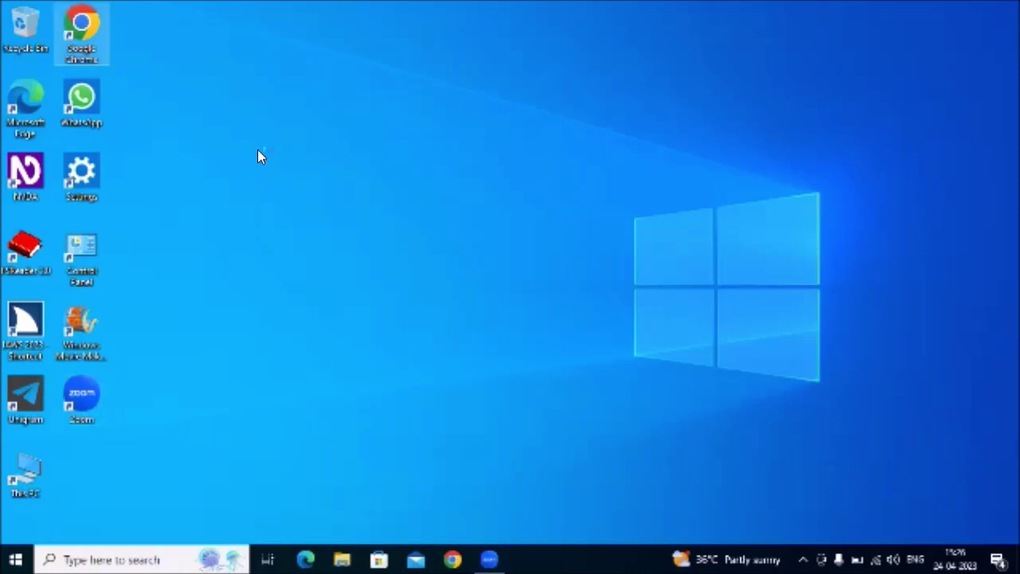
pyautogui.press('Return')
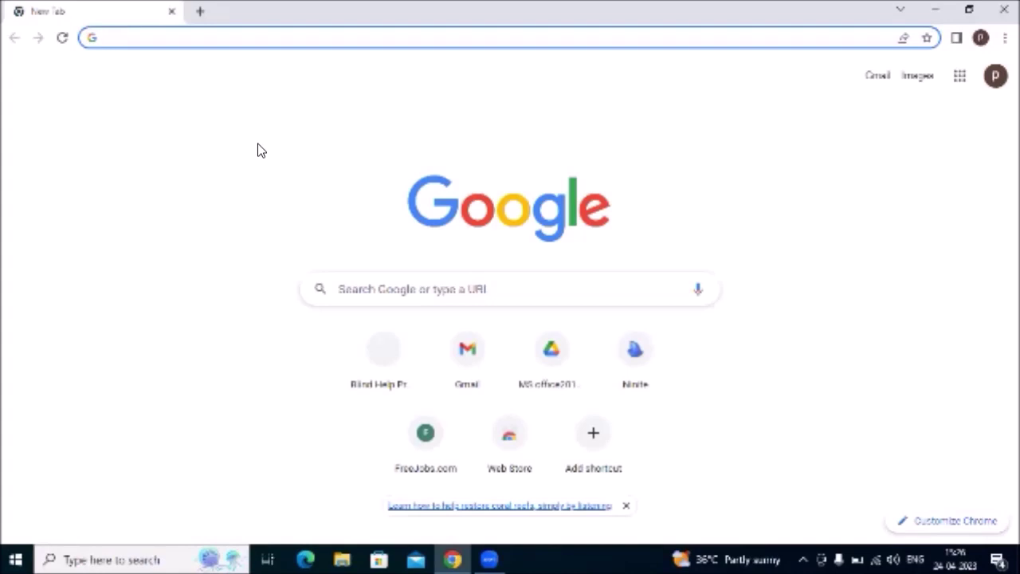
pyautogui.write('b')
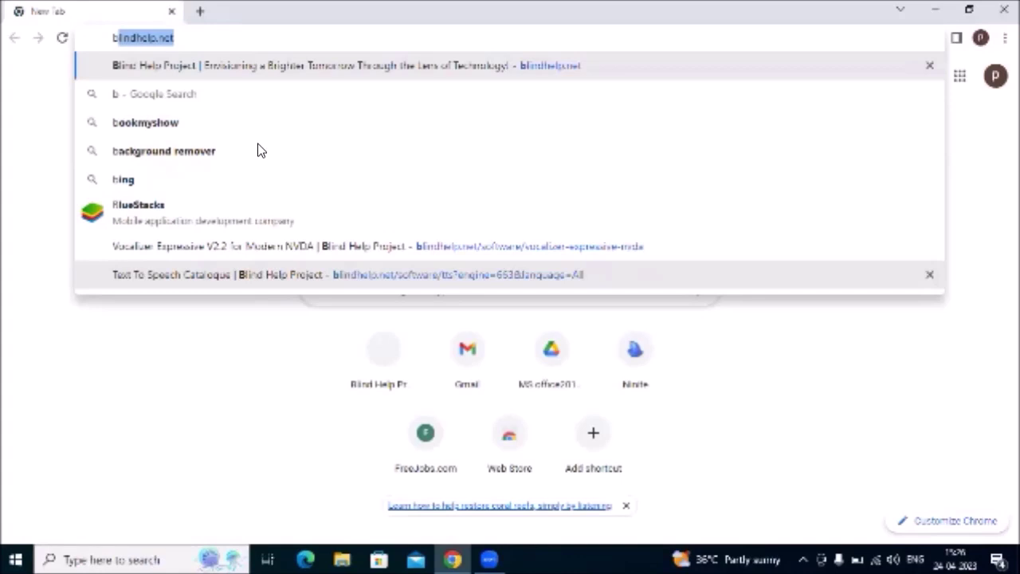
pyautogui.press('Return')
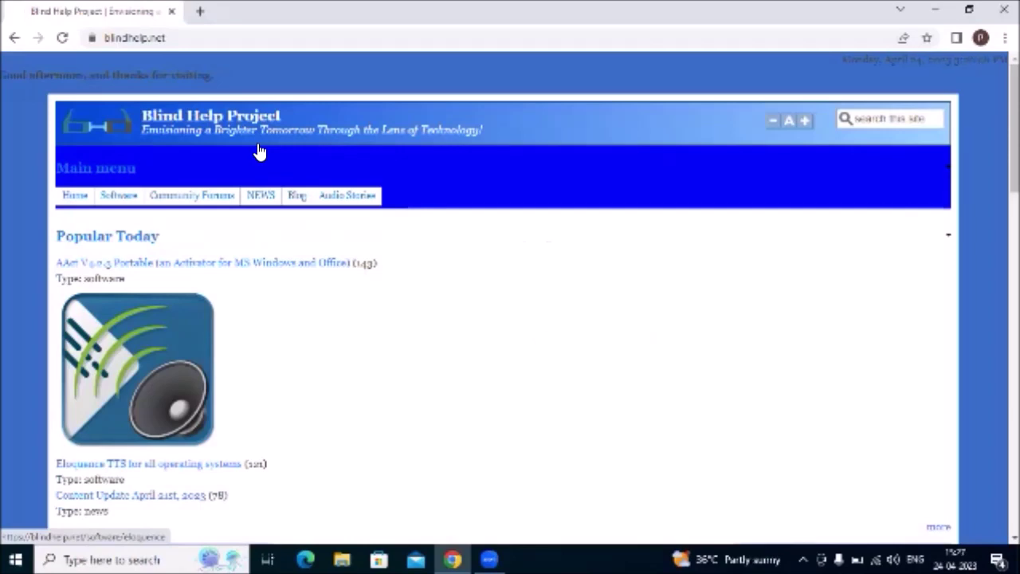
# - Find the Vocalizer Expressive V2.2 for Modern NVDA link among the page's links and open it
pyautogui.press('Insert+F7')
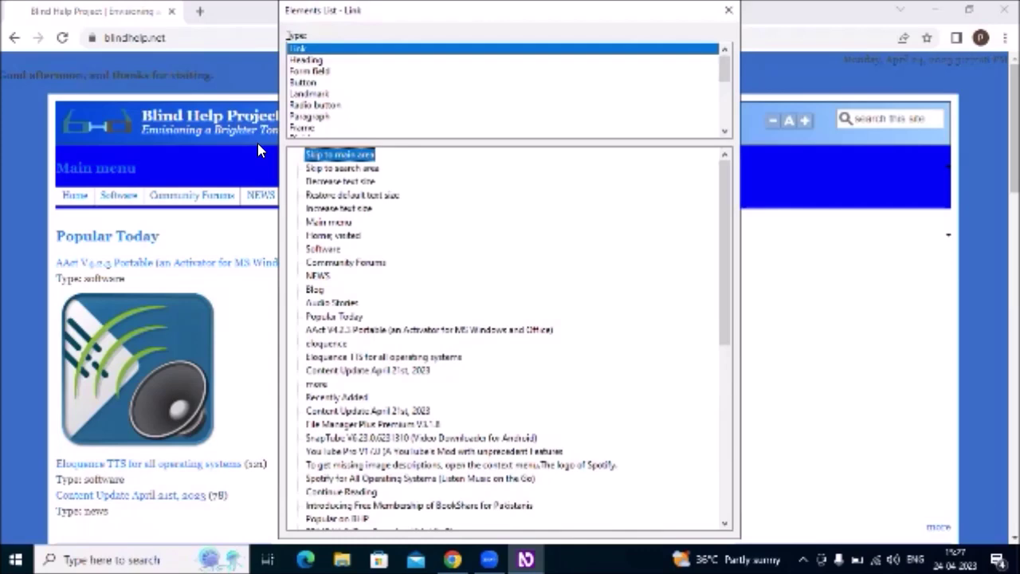
pyautogui.press('v')
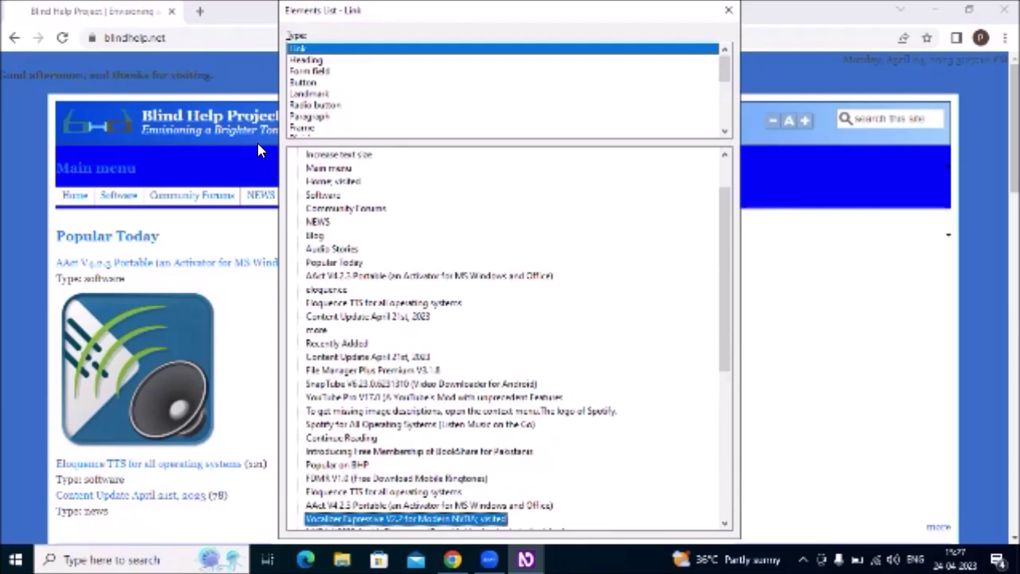
pyautogui.press('Return')
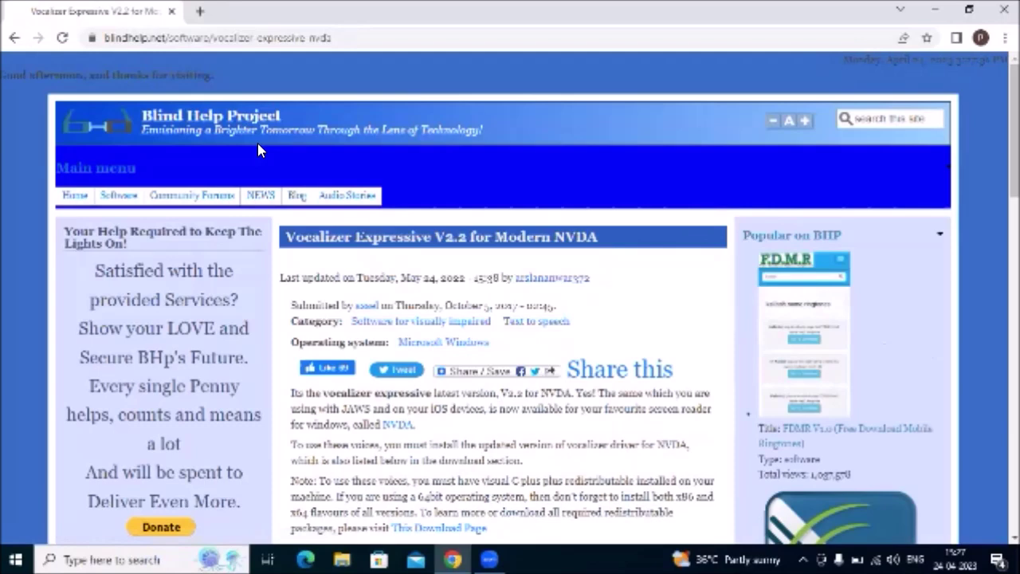
# - Download the Vocalizer Expressive 2.2 Driver for NVDA and open the individual voices catalogue
pyautogui.press('Tab')
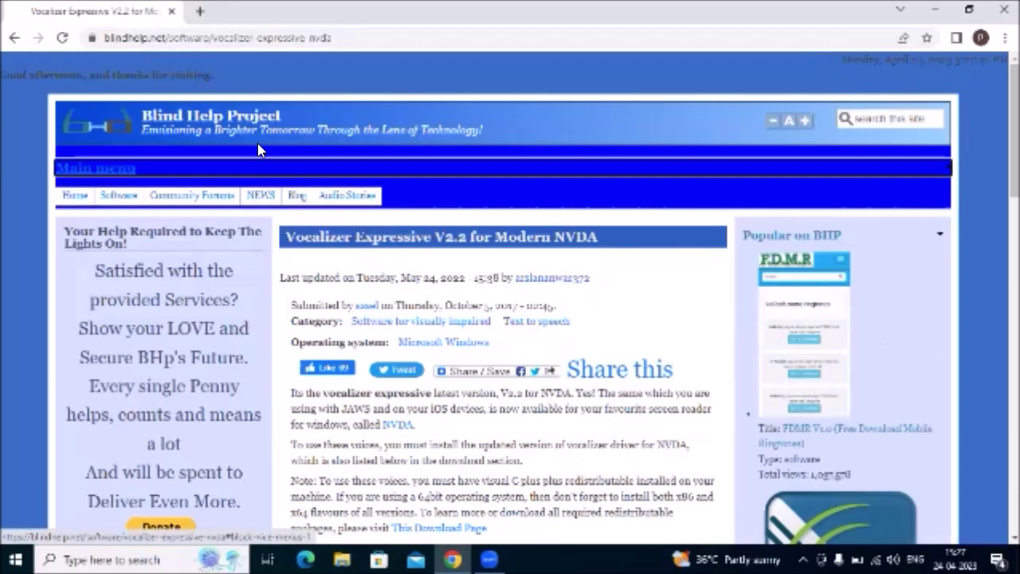
pyautogui.scroll(-3, 257, 149)
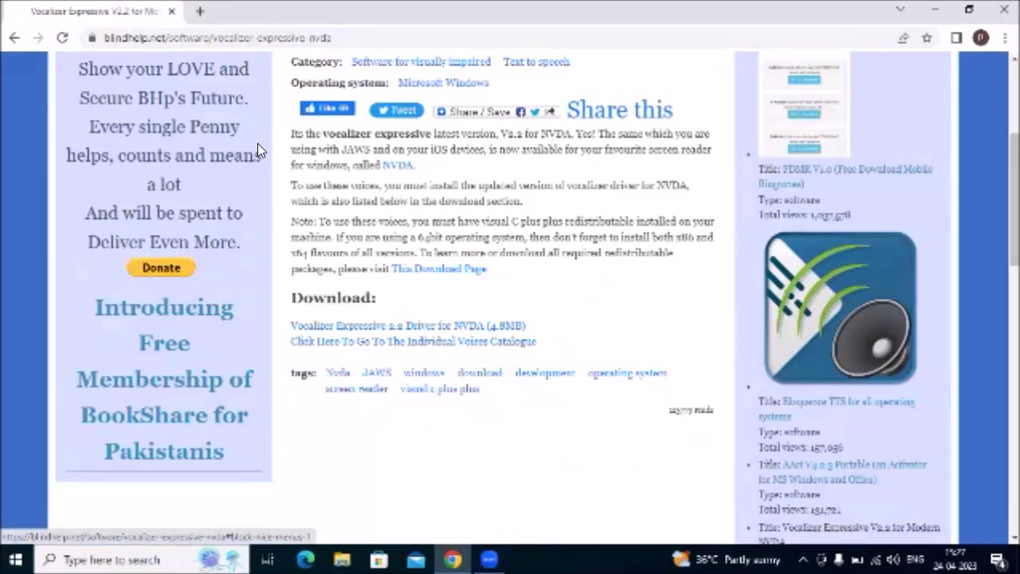
pyautogui.press('Tab')
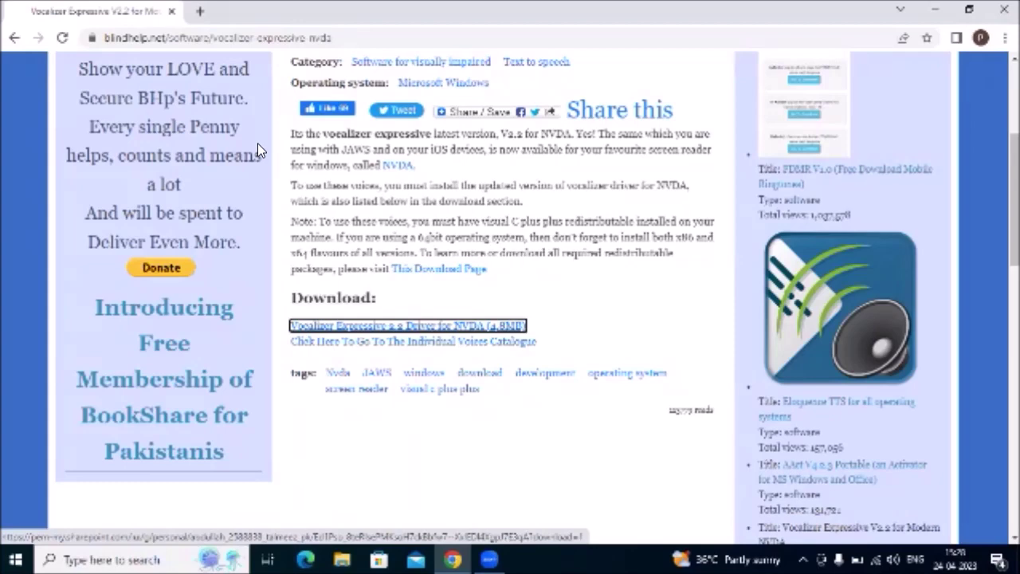
pyautogui.press('Return')
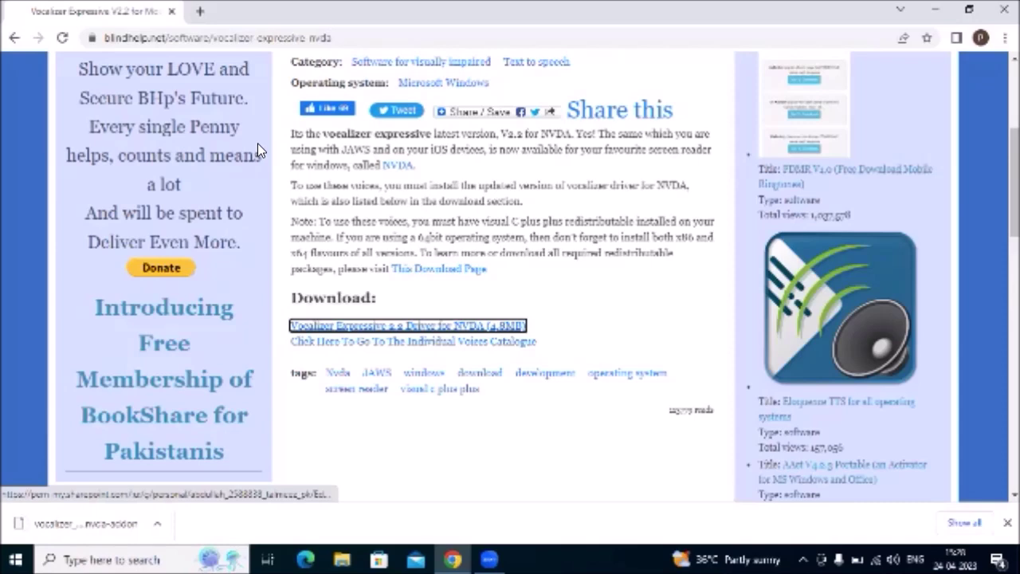
pyautogui.press('Tab')
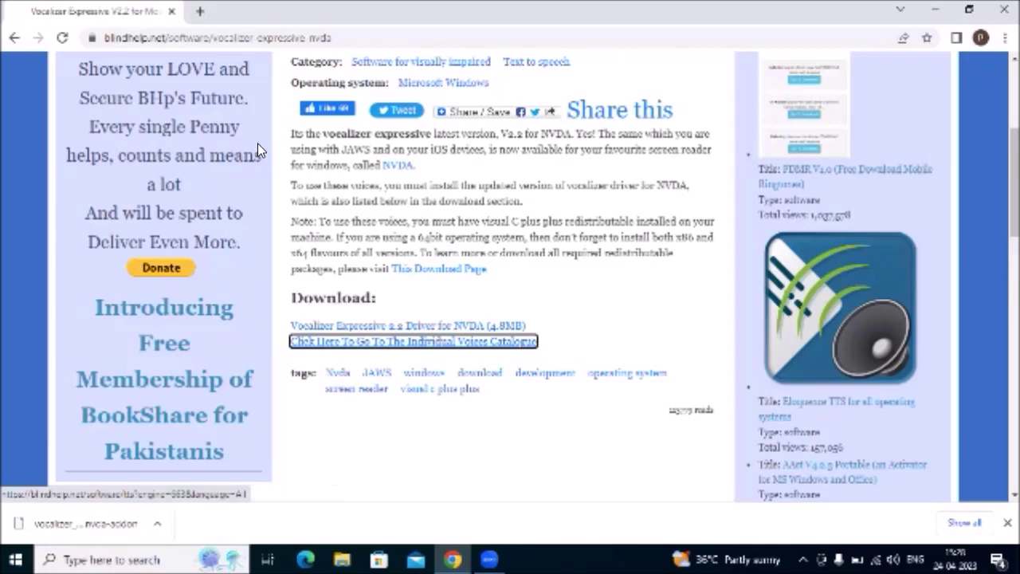
pyautogui.press('Return')
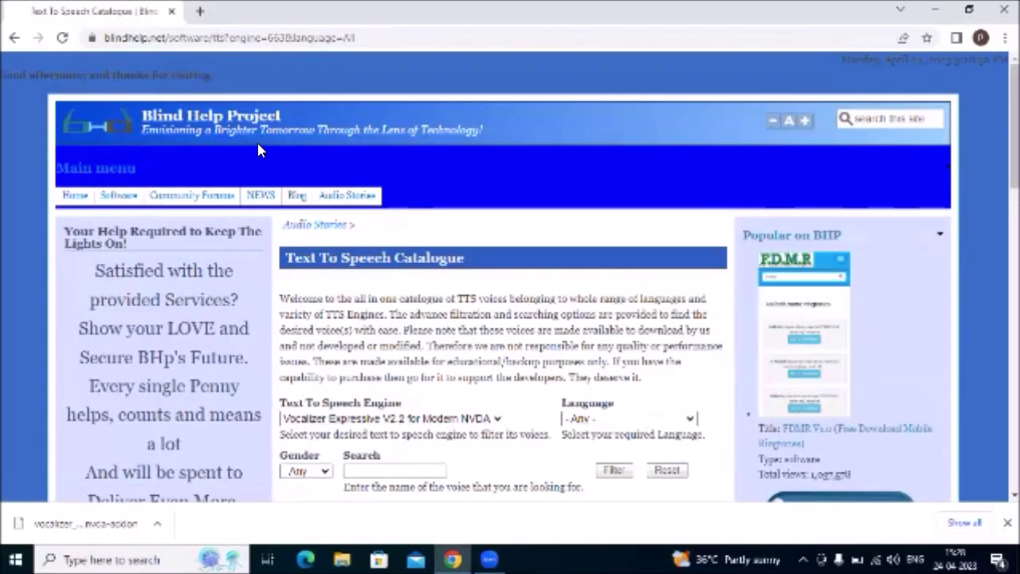
# - Set the catalogue's language filter to Telugu for the Vocalizer Expressive V2.2 engine
pyautogui.press('Tab')
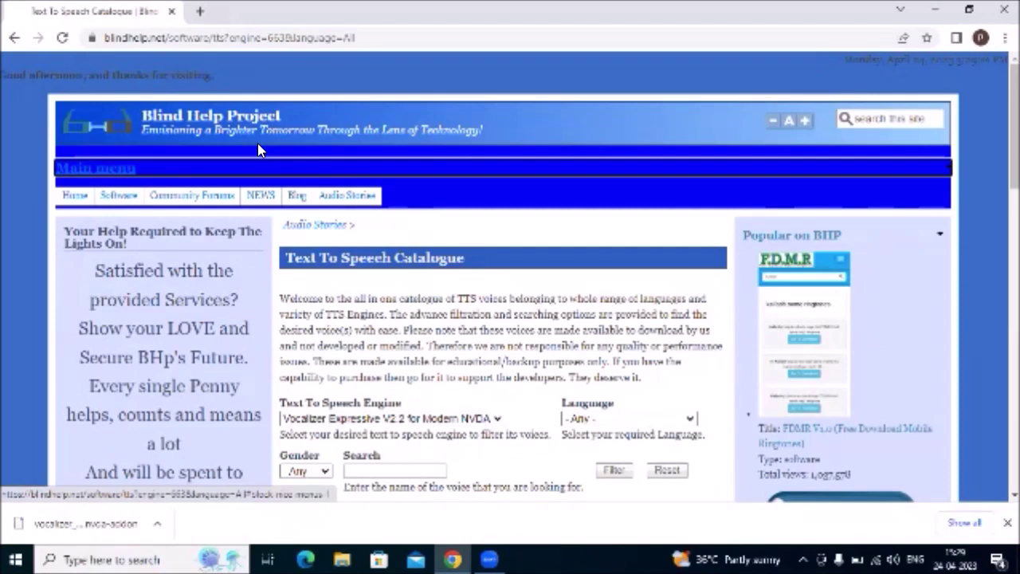
pyautogui.press('c')
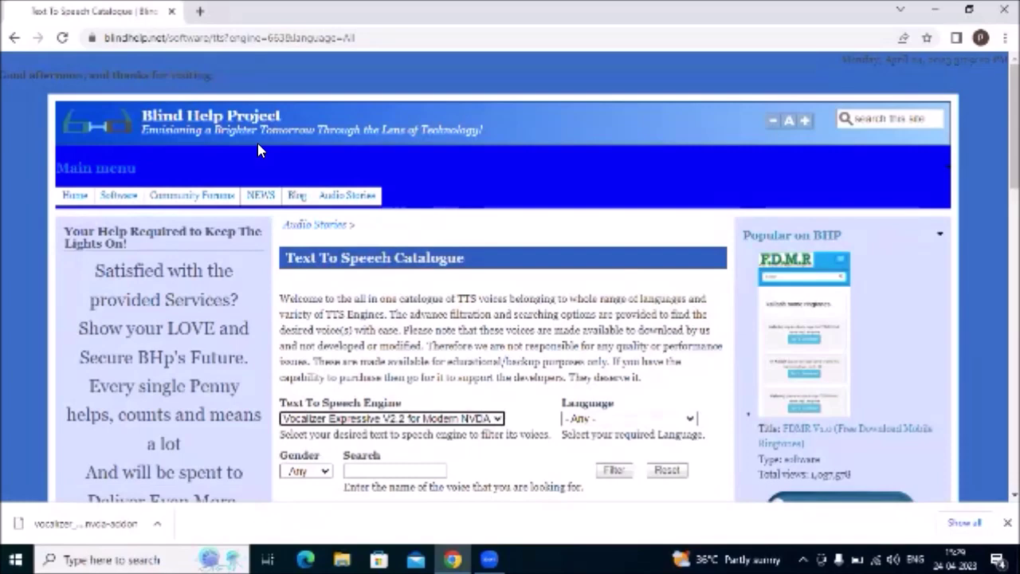
pyautogui.press('Tab')
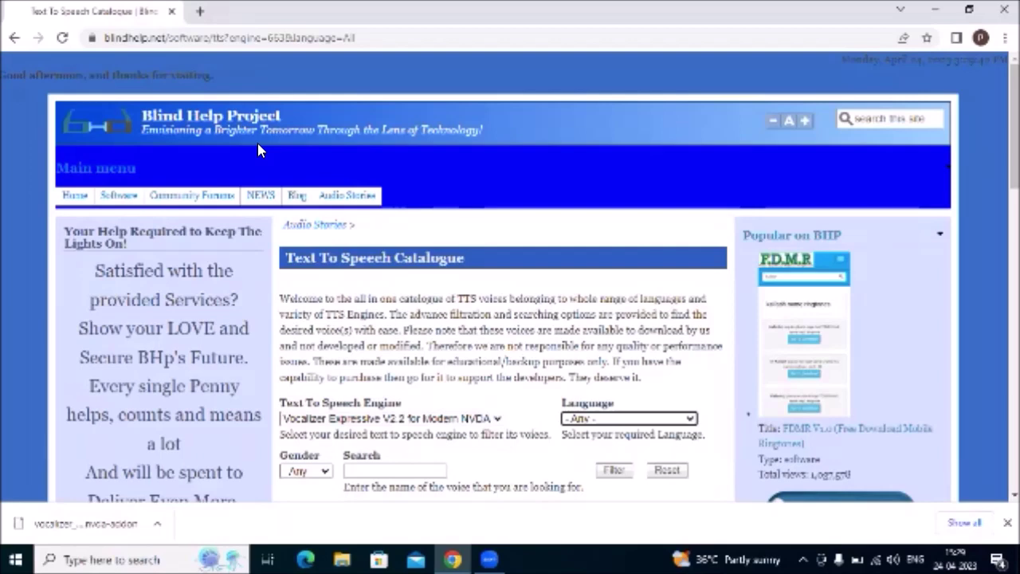
pyautogui.press('Down')
pyautogui.press('t')
pyautogui.press('t')
# - Set the gender filter to Female and apply the catalogue filters
pyautogui.press('Tab')
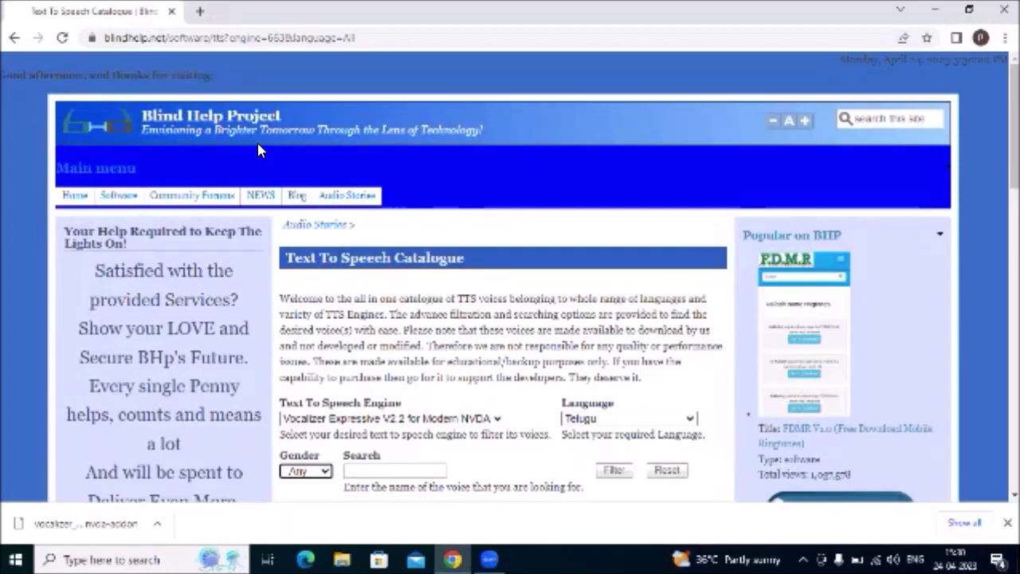
pyautogui.press('Down')
pyautogui.press('Down')
pyautogui.press('Up')
pyautogui.press('Down')
pyautogui.press('Up')
pyautogui.press('Down')
pyautogui.press('Tab')
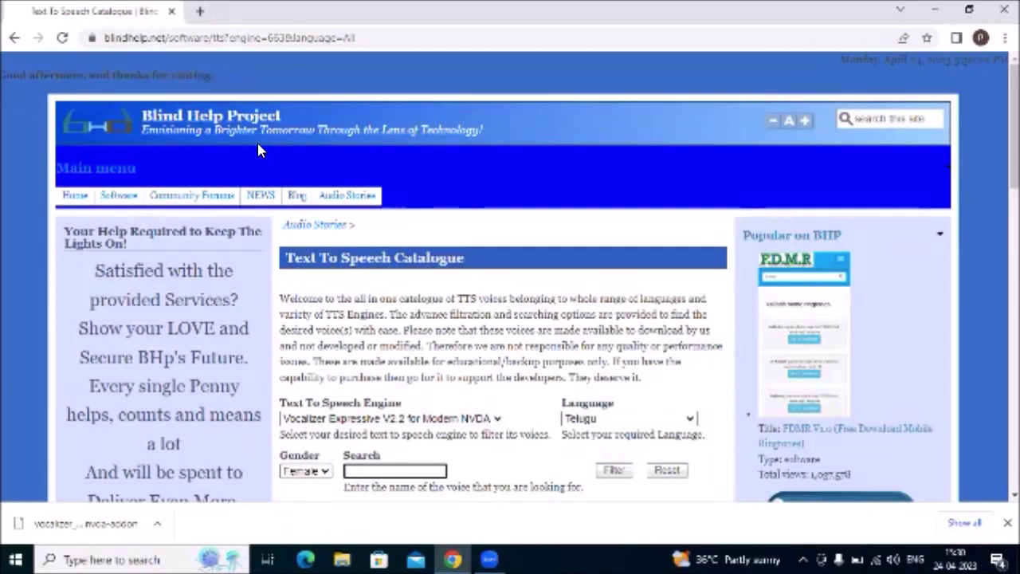
pyautogui.press('Tab')
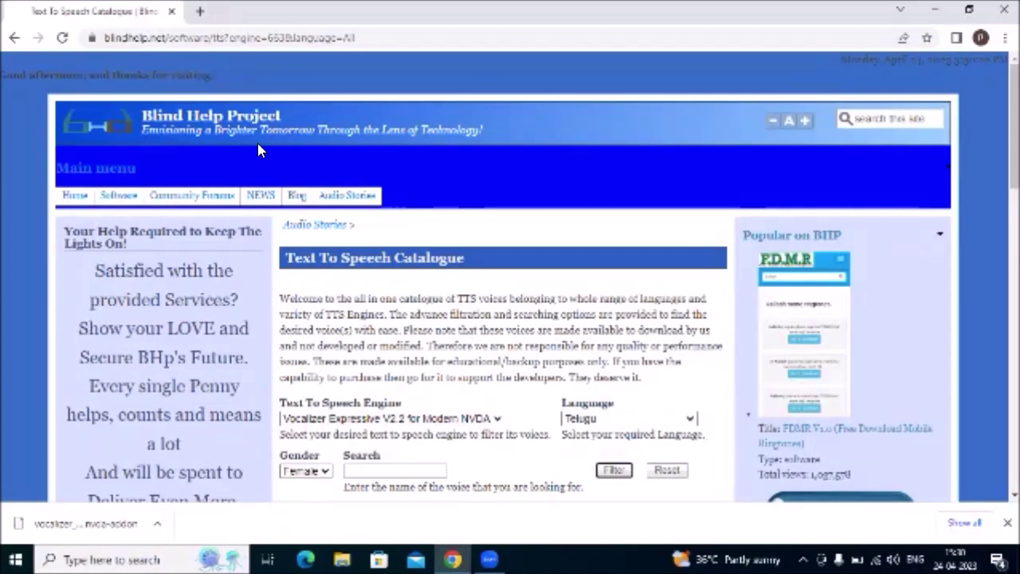
pyautogui.press('Return')
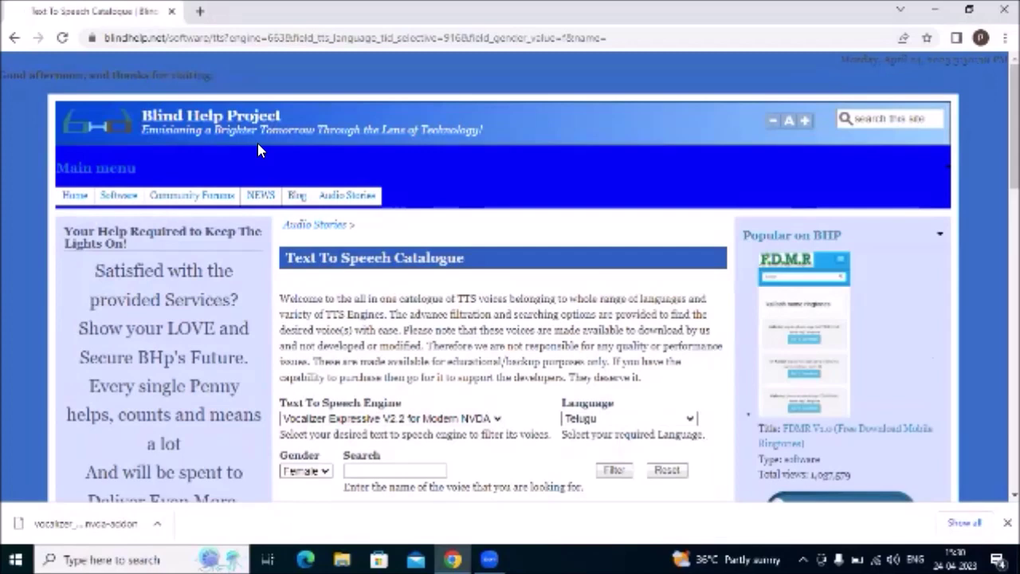
# - Go through the filter form to the results and examine the Telugu female voice download link
pyautogui.press('Tab')
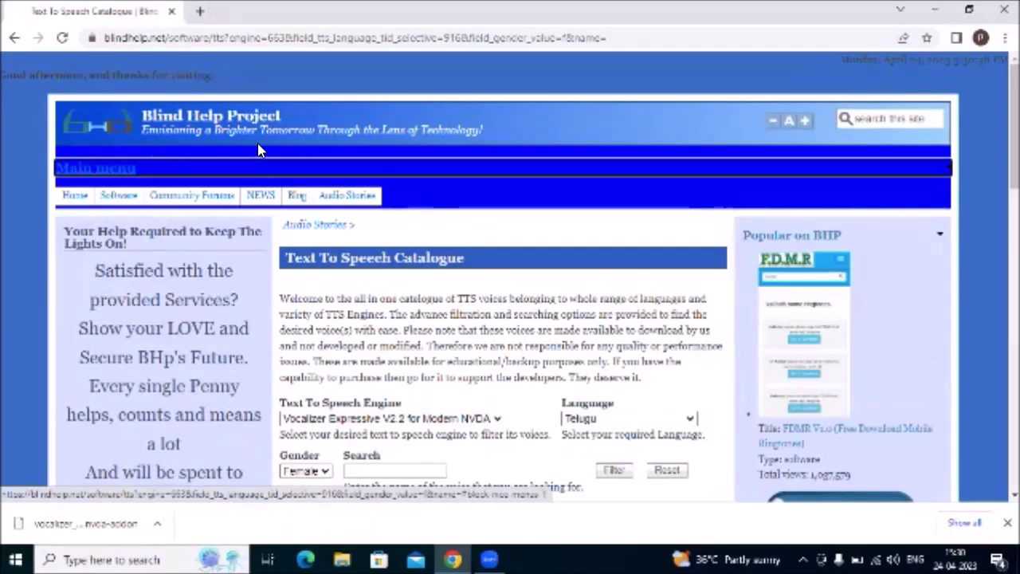
pyautogui.press('f')
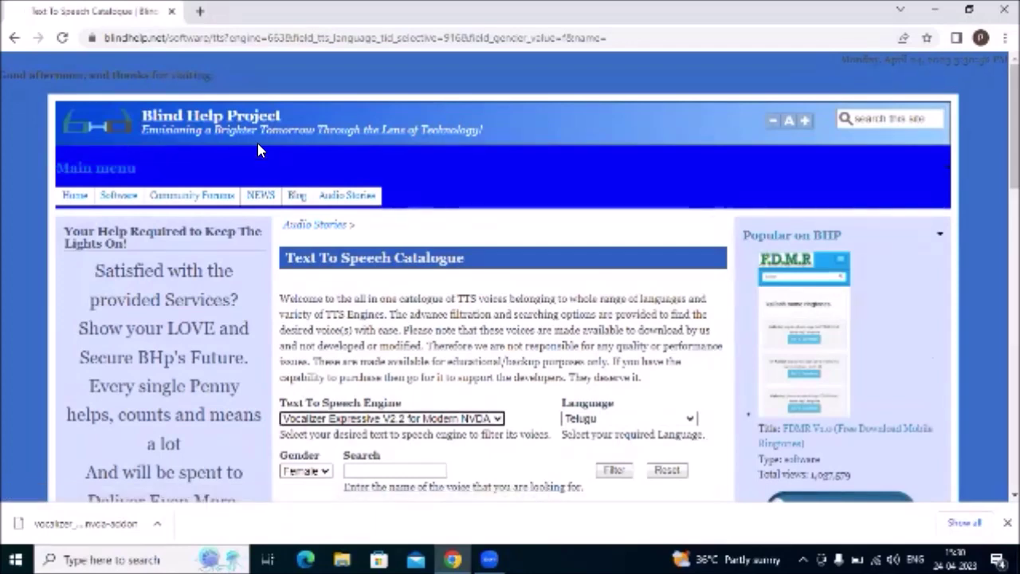
pyautogui.press('f')
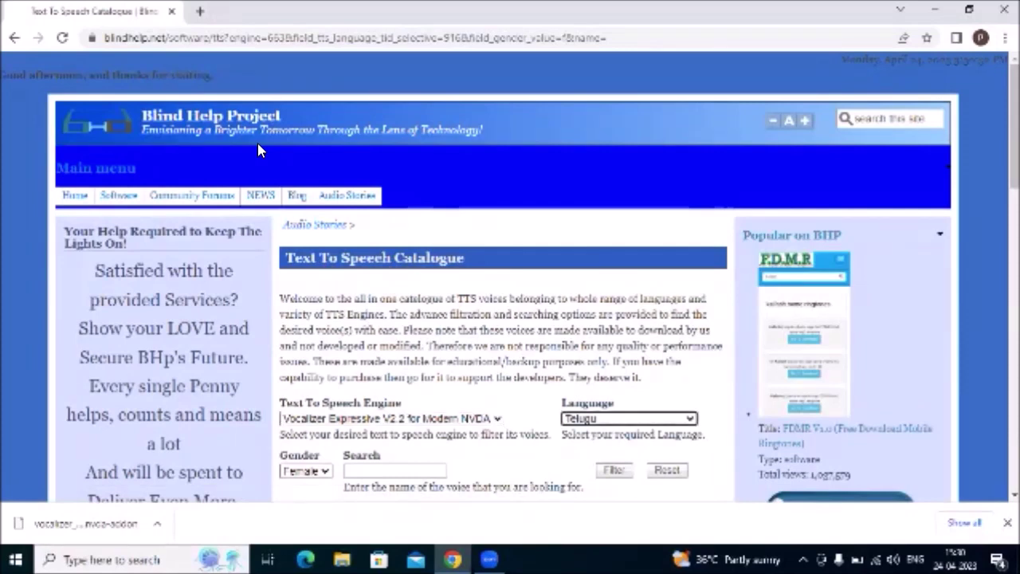
pyautogui.press('f')
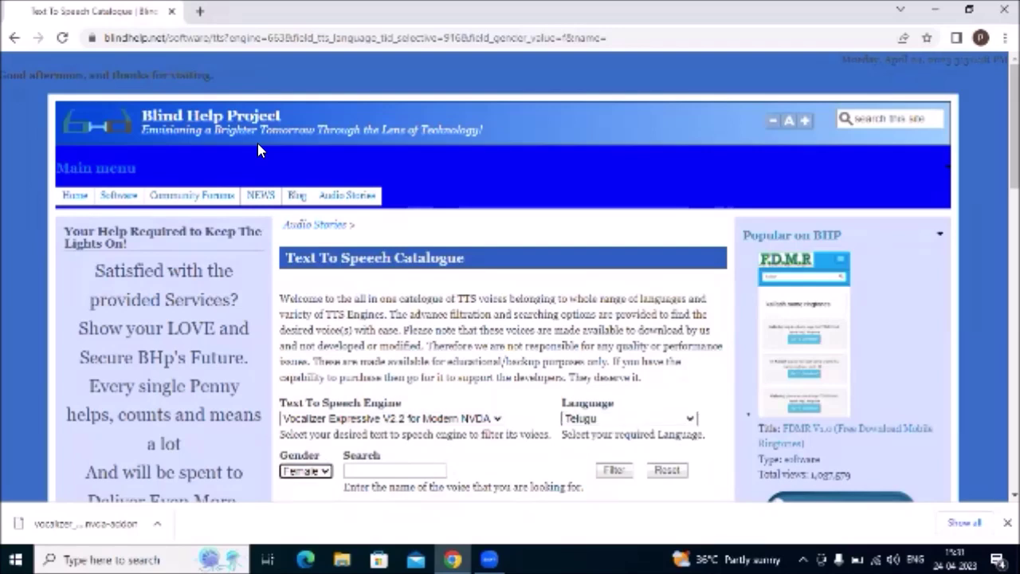
pyautogui.press('f')
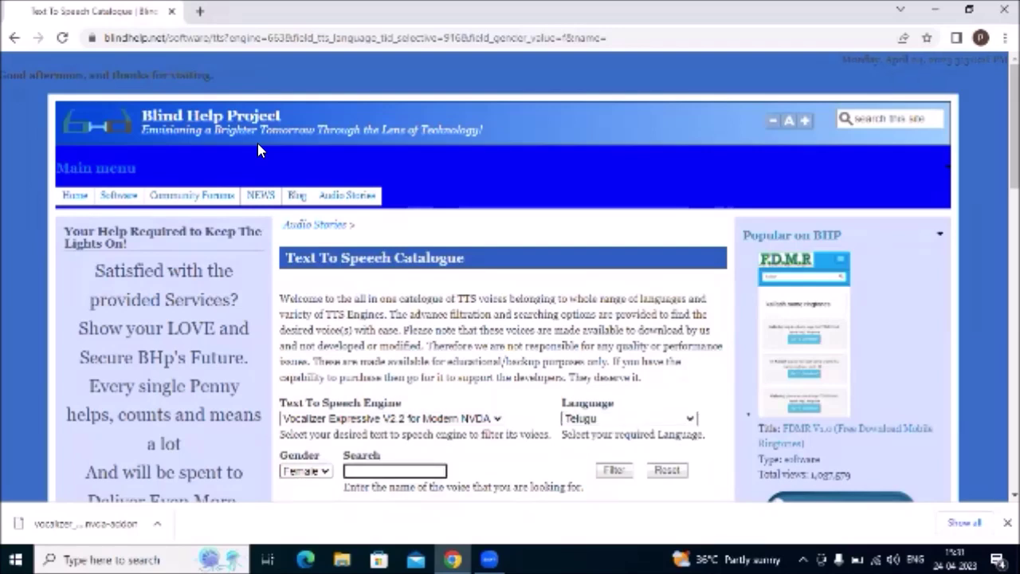
pyautogui.press('f')
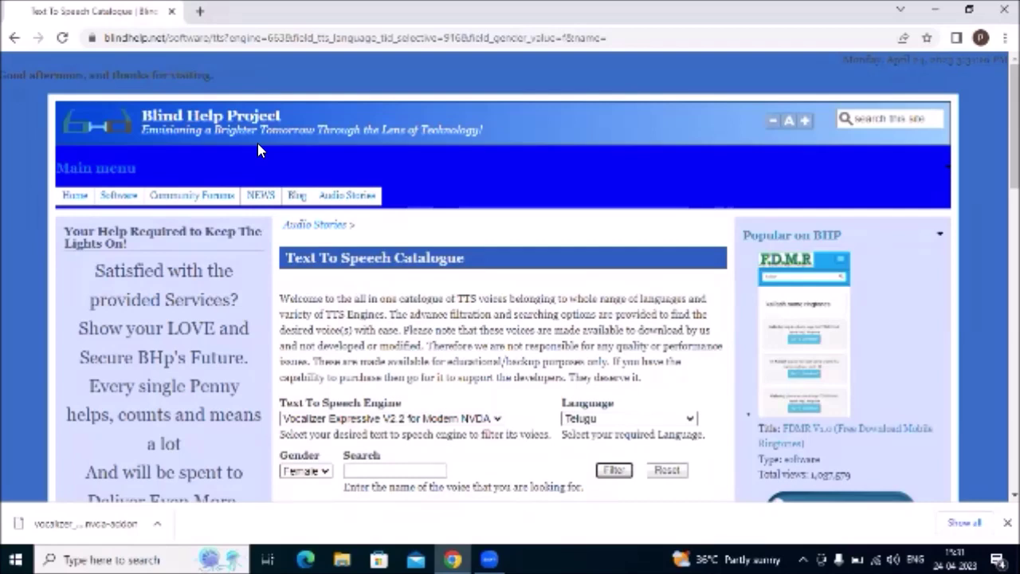
pyautogui.press('Tab')
pyautogui.scroll(-3, 258, 150)
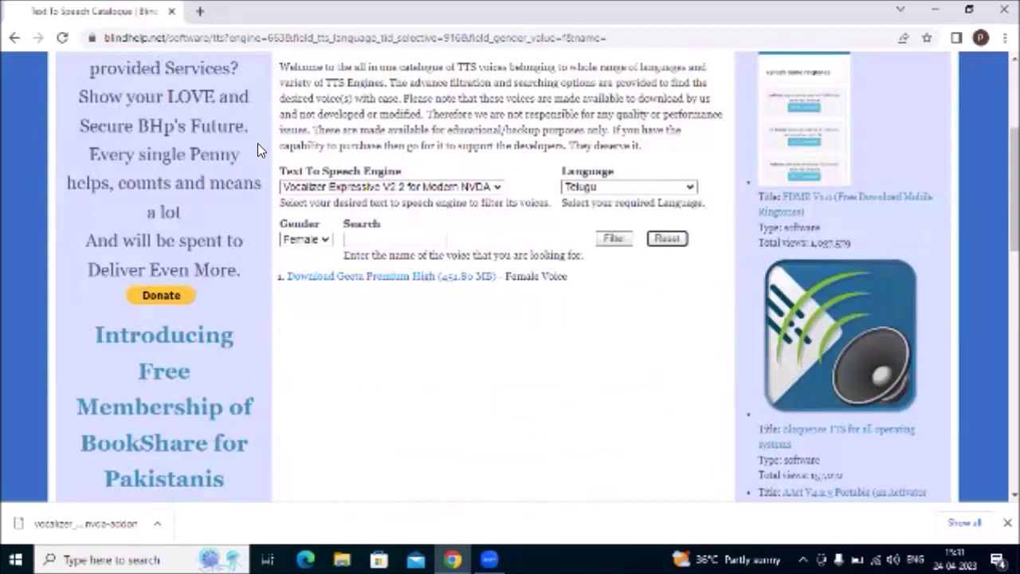
pyautogui.press('Tab')
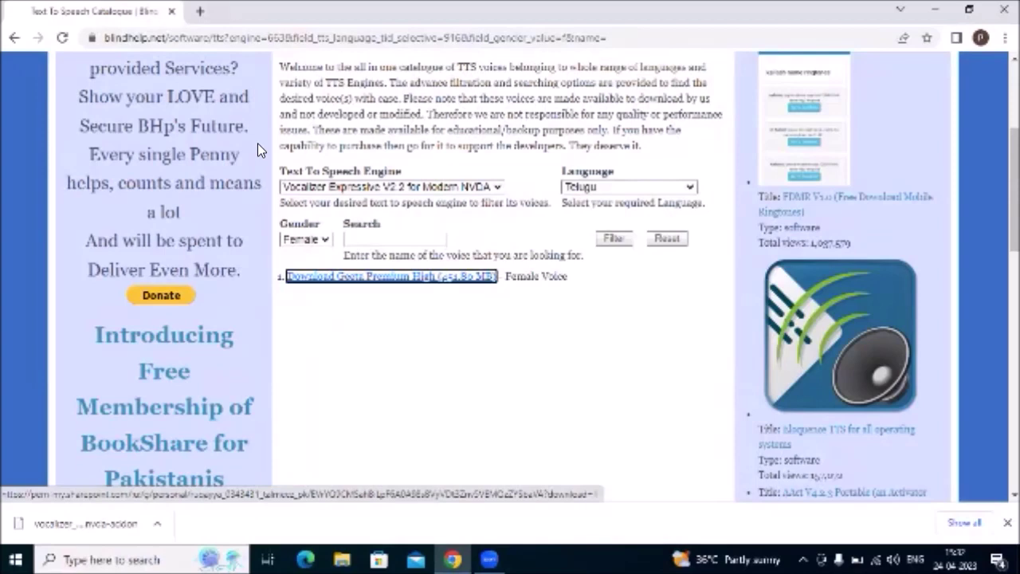
# - Change the catalogue's language filter to English-India, keep Female as the gender, and apply the filter
pyautogui.hotkey('shift', 'Tab')
pyautogui.hotkey('shift', 'Tab')
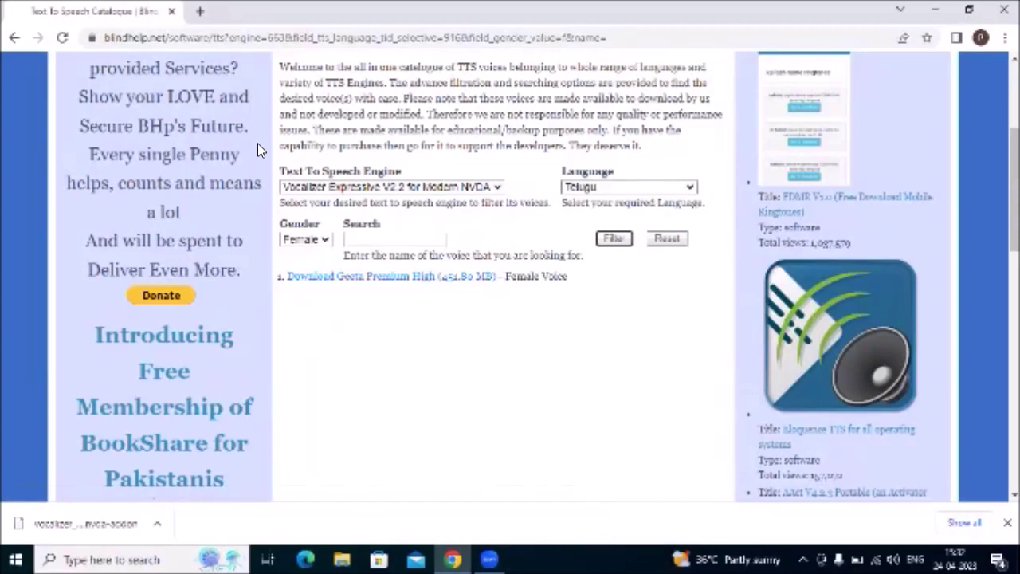
pyautogui.hotkey('shift', 'Tab')
pyautogui.hotkey('shift', 'Tab')
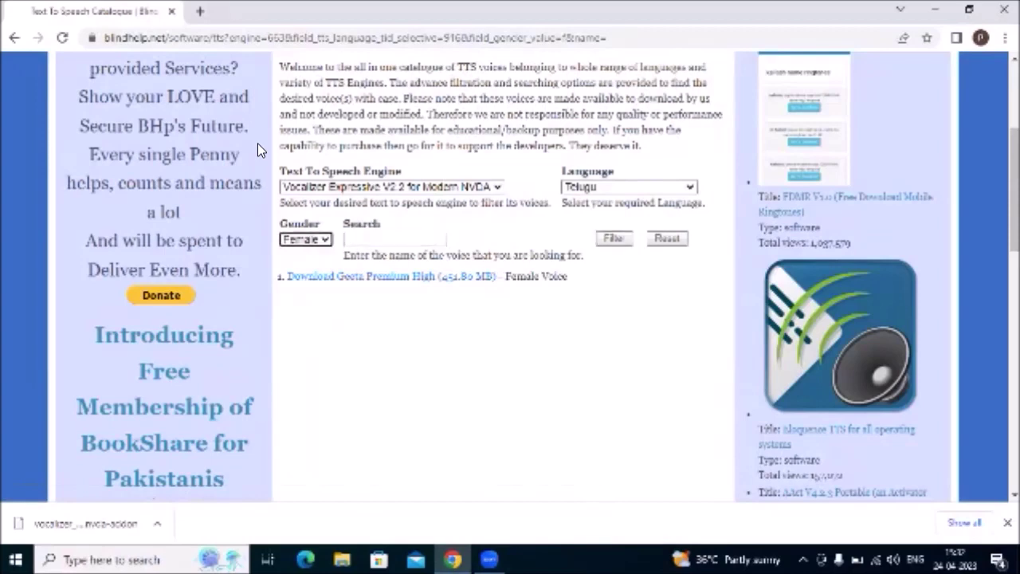
pyautogui.hotkey('shift', 'Tab')
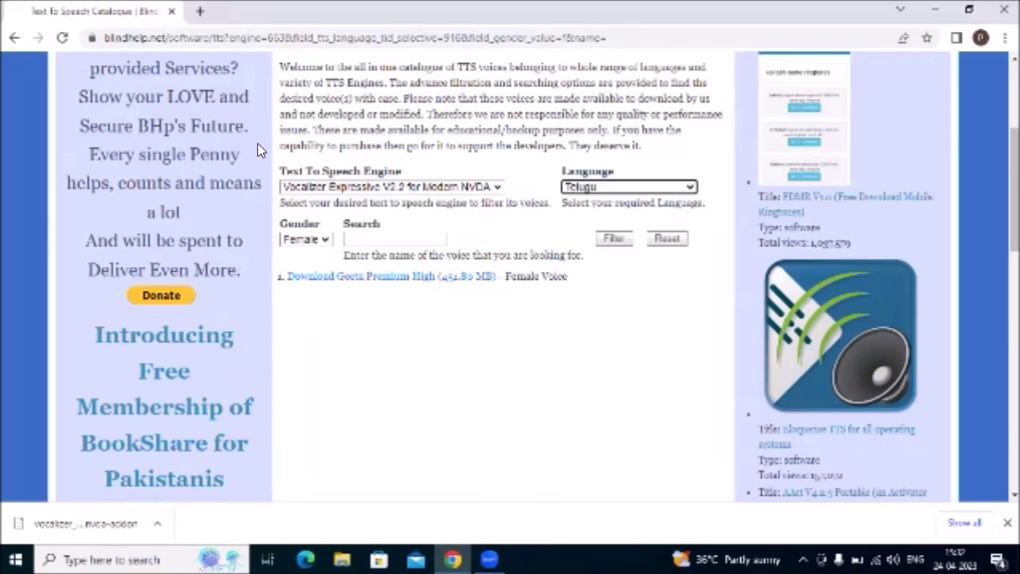
pyautogui.press('e')
pyautogui.press('e')
pyautogui.press('Tab')
pyautogui.press('Tab')
pyautogui.press('Tab')
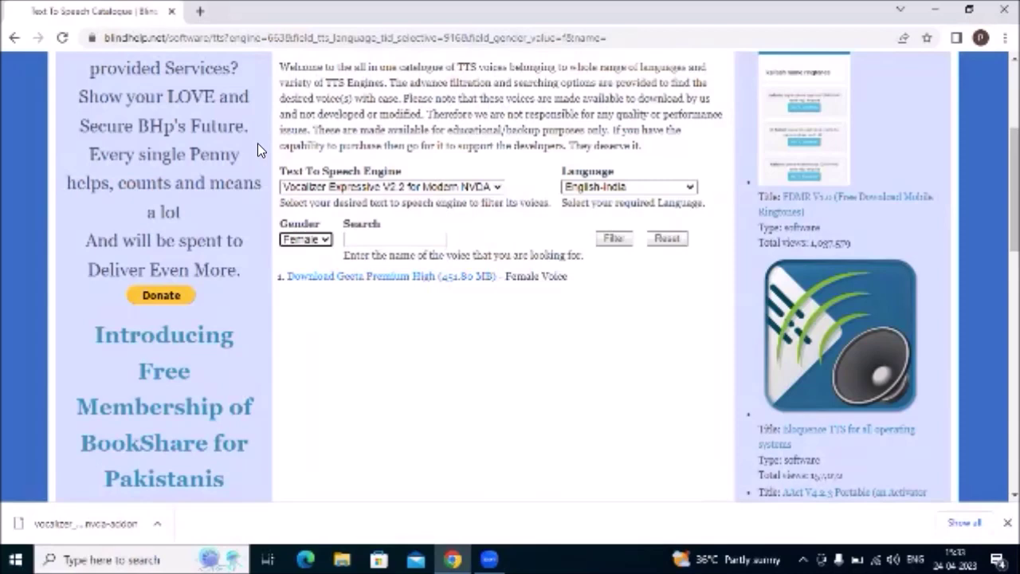
pyautogui.press('Tab')
pyautogui.press('Tab')
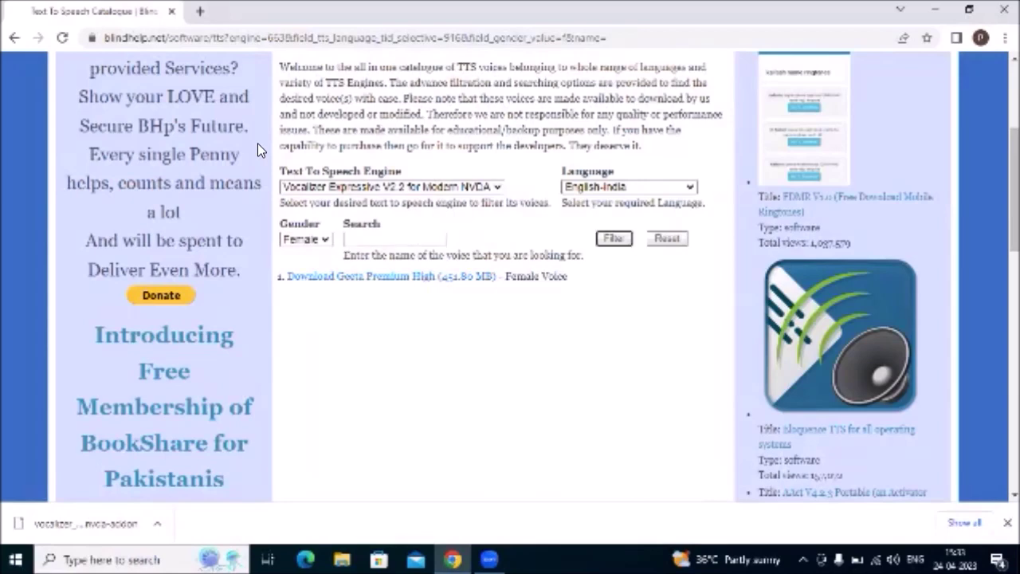
pyautogui.press('Return')
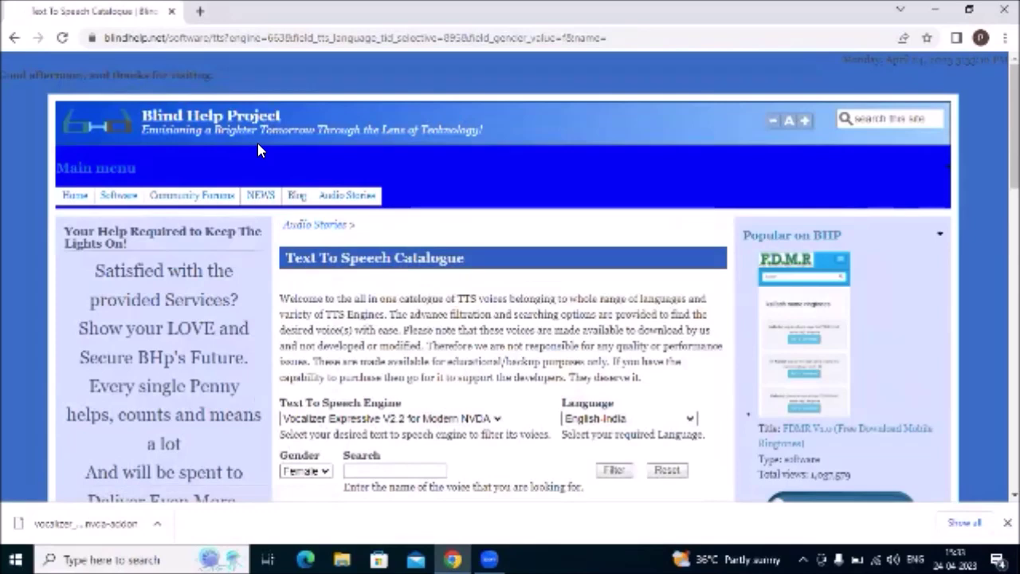
pyautogui.press('Tab')
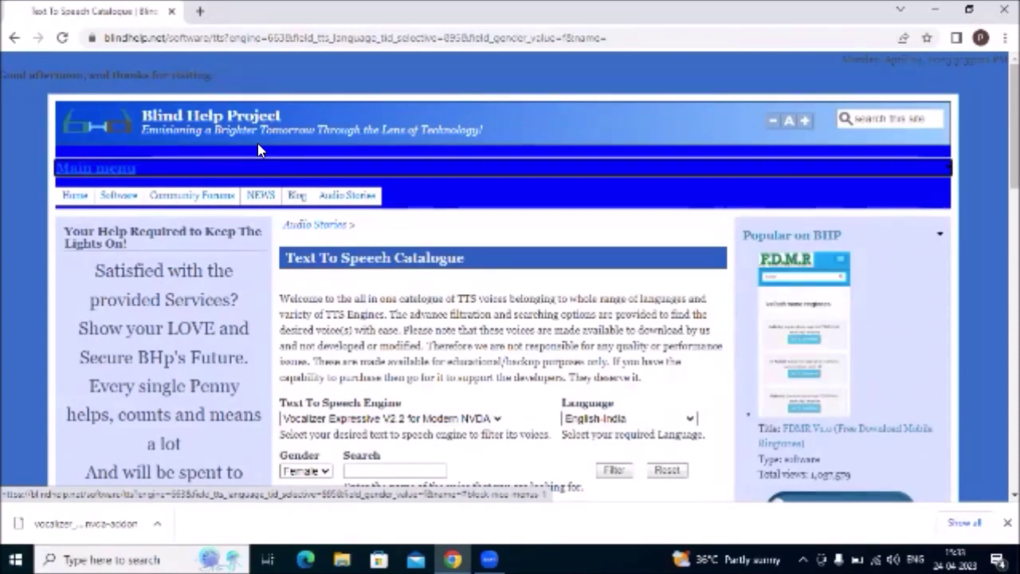
# - Go through the filter form to the results and examine the Indian English female voice download links, Veena and Sangeeta Premium High
pyautogui.press('Tab')
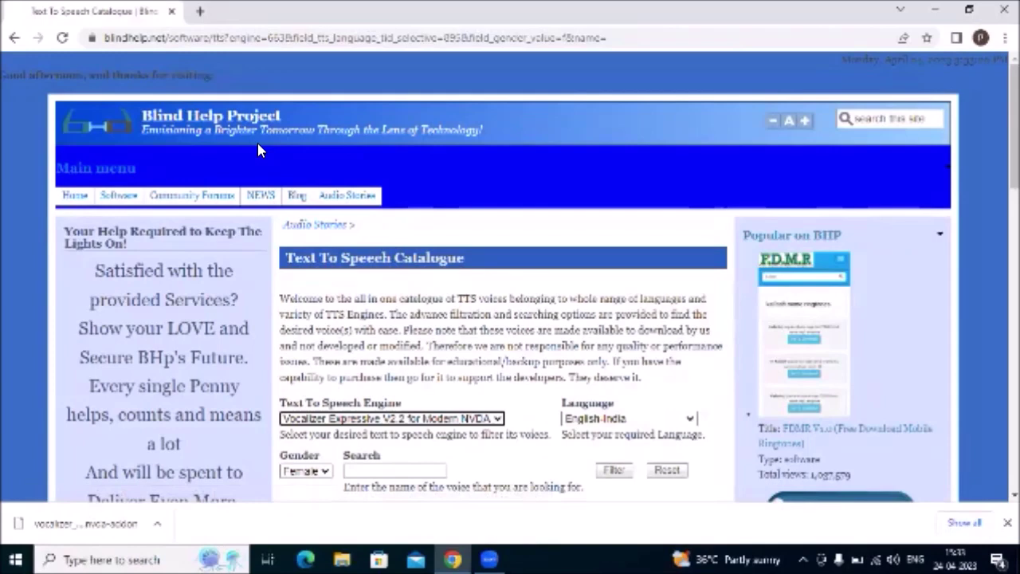
pyautogui.press('Tab')
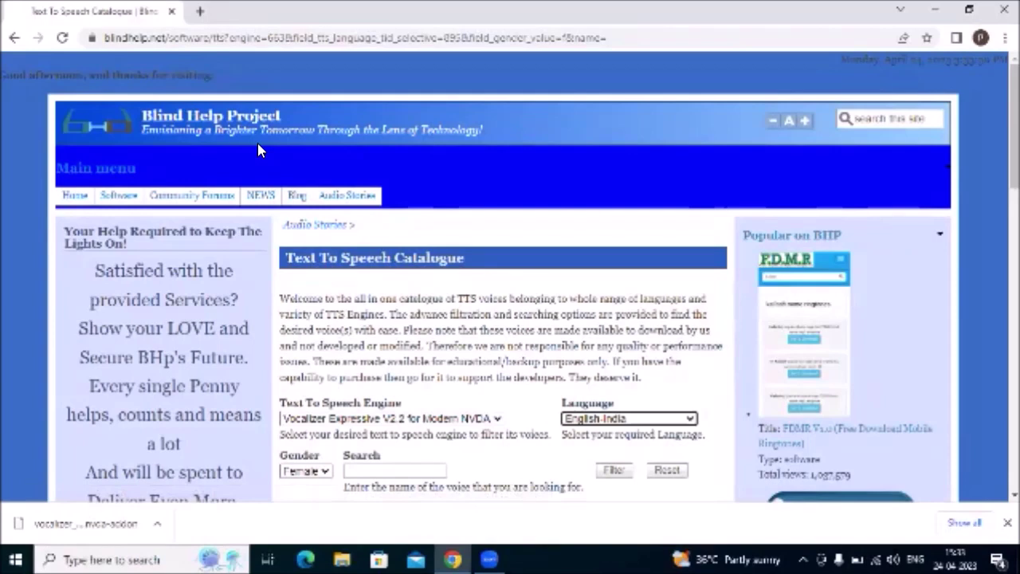
pyautogui.press('Tab')
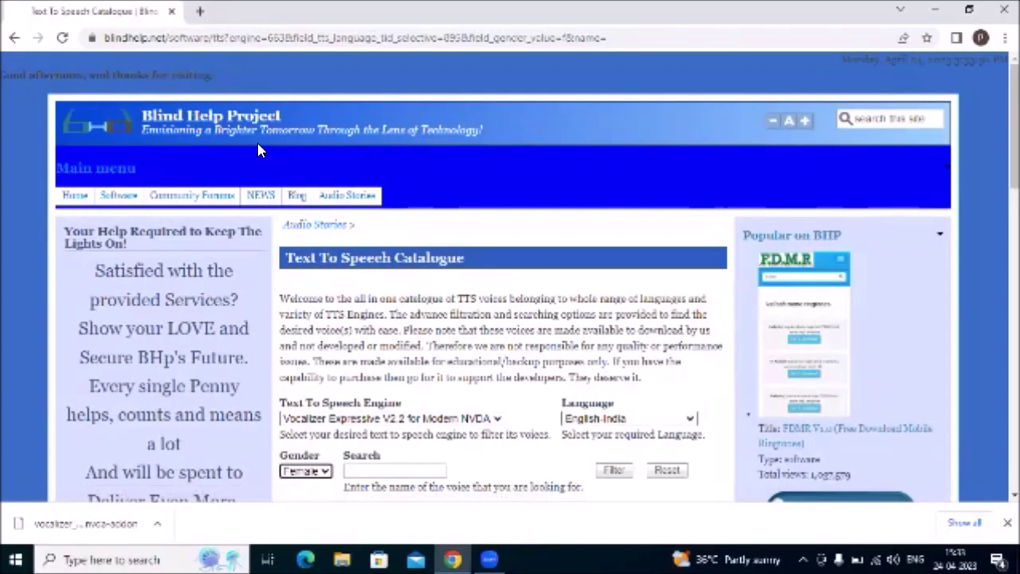
pyautogui.press('Tab')
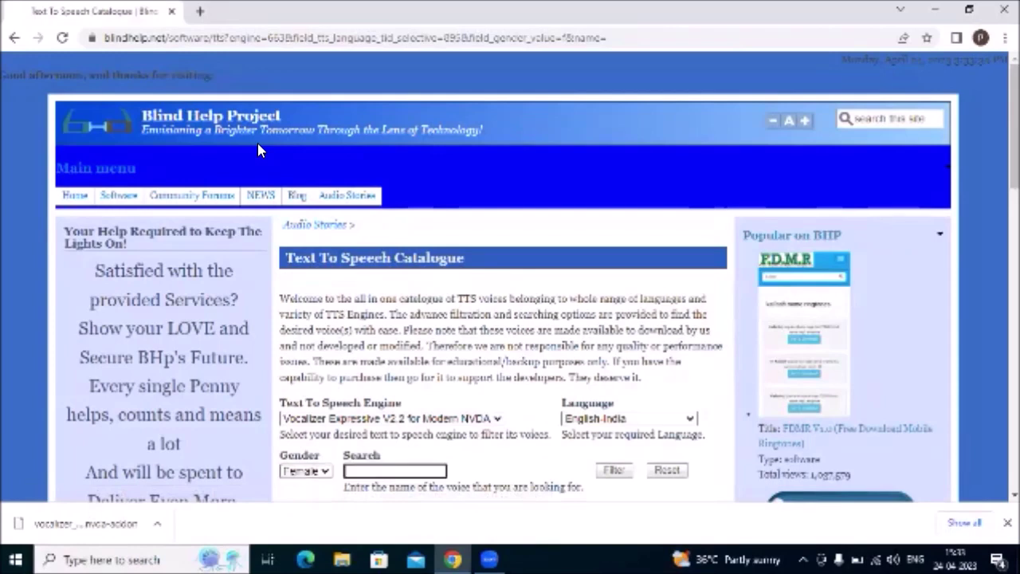
pyautogui.press('Tab')
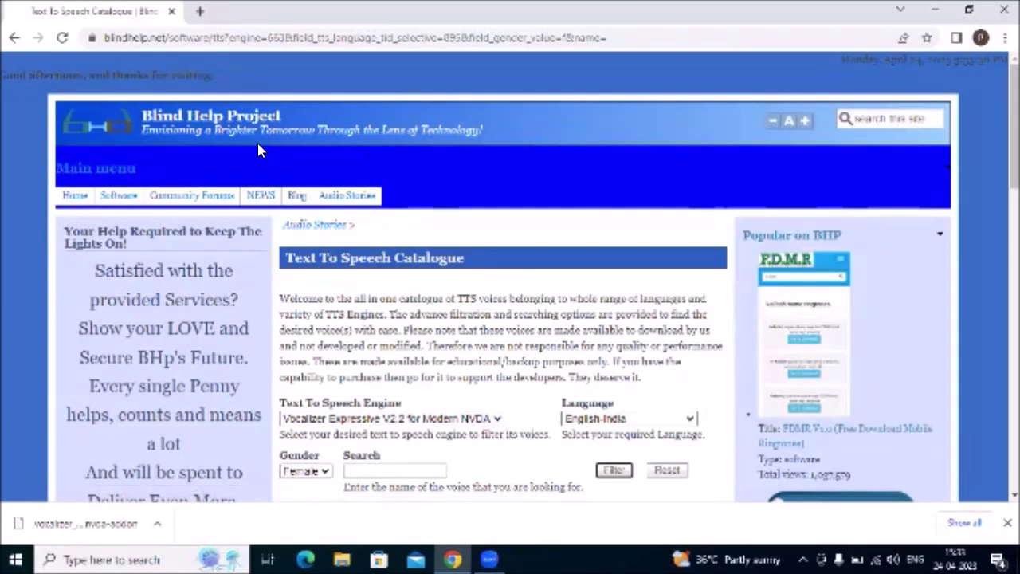
pyautogui.press('Tab')
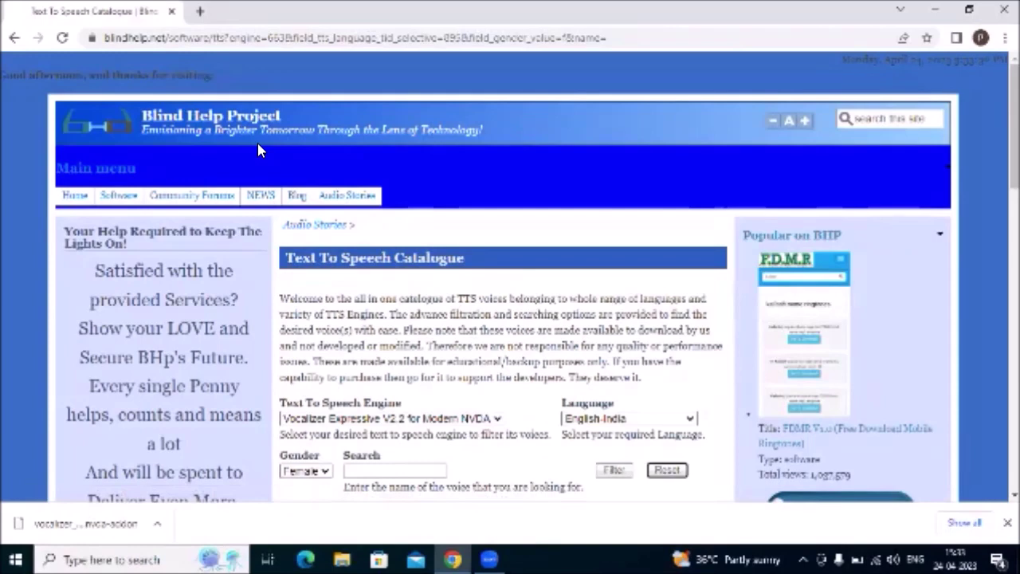
pyautogui.scroll(-3, 258, 150)
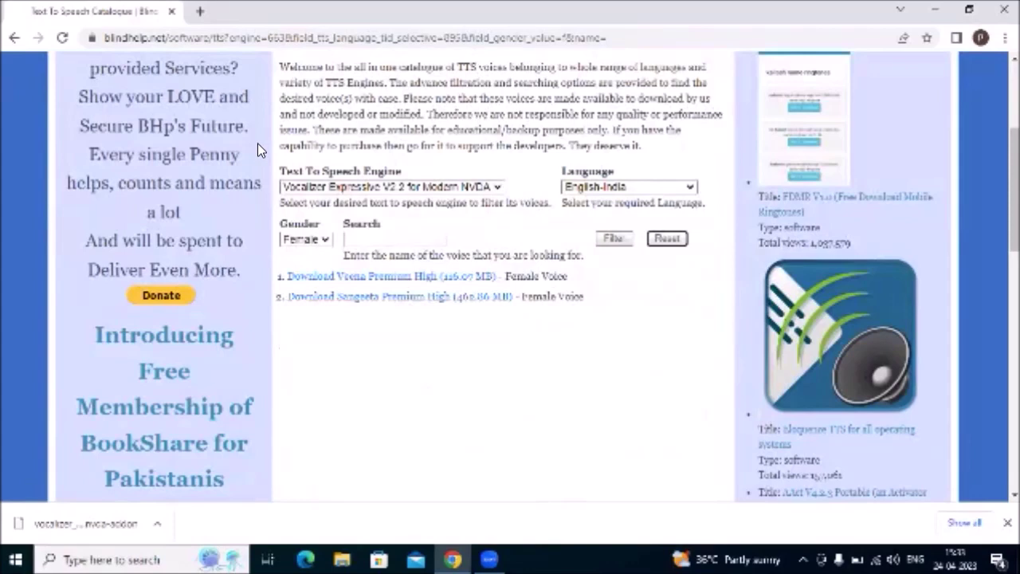
pyautogui.press('Tab')
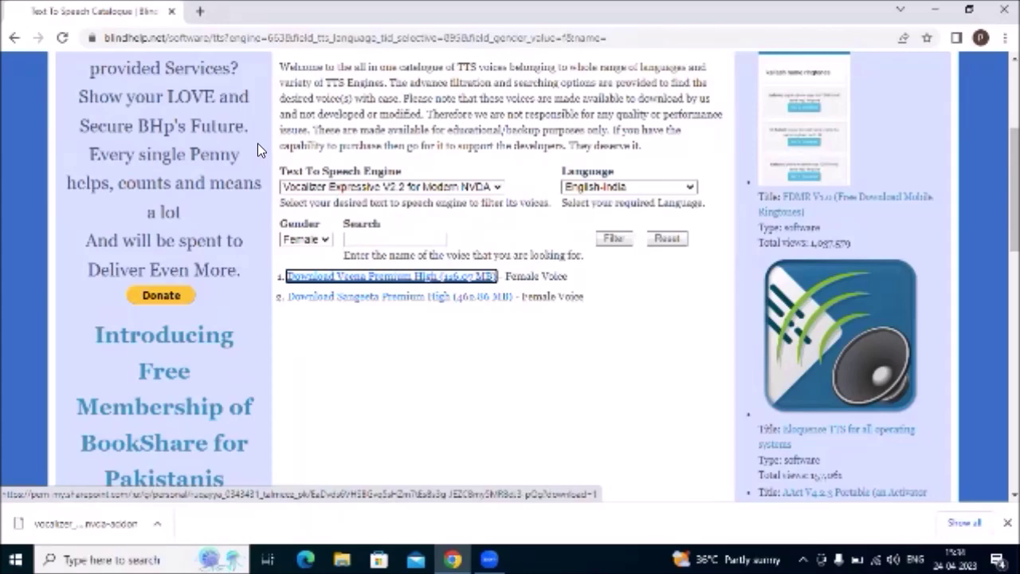
pyautogui.press('Tab')
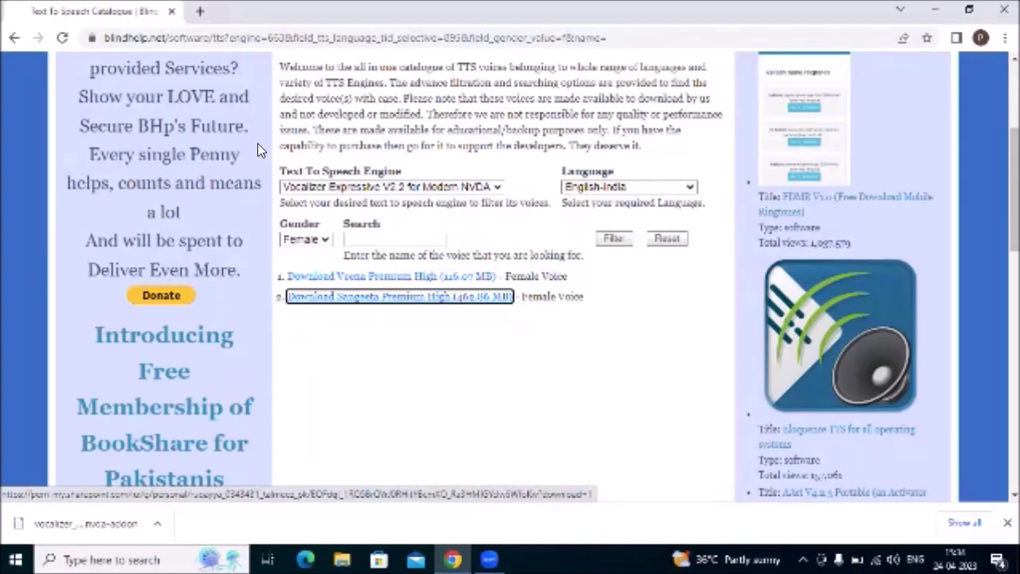
# - Return to the filter form and set the catalogue's language filter to English-US
pyautogui.hotkey('shift', 'Tab')
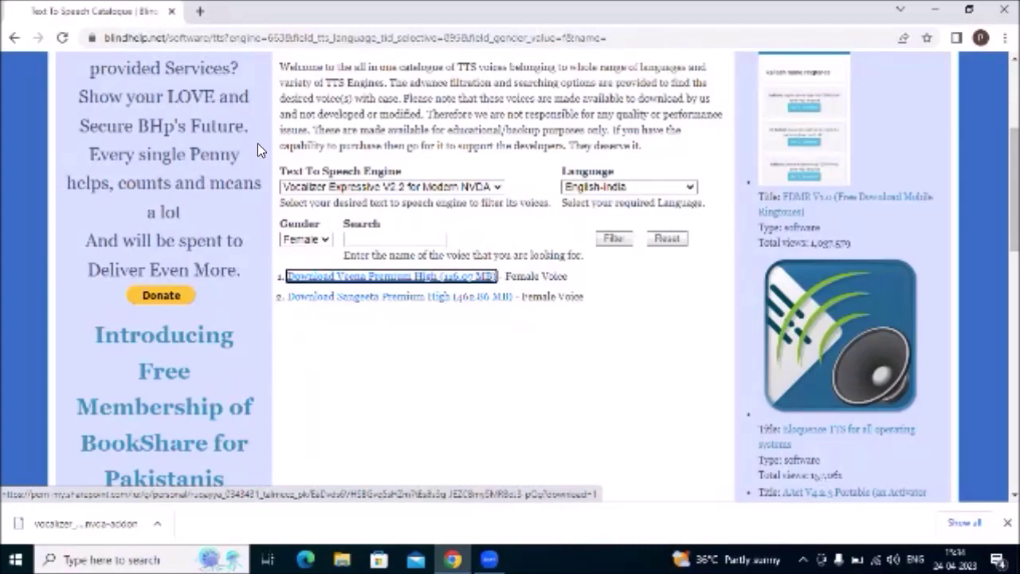
pyautogui.hotkey('shift', 'Tab')
pyautogui.hotkey('shift', 'Tab')
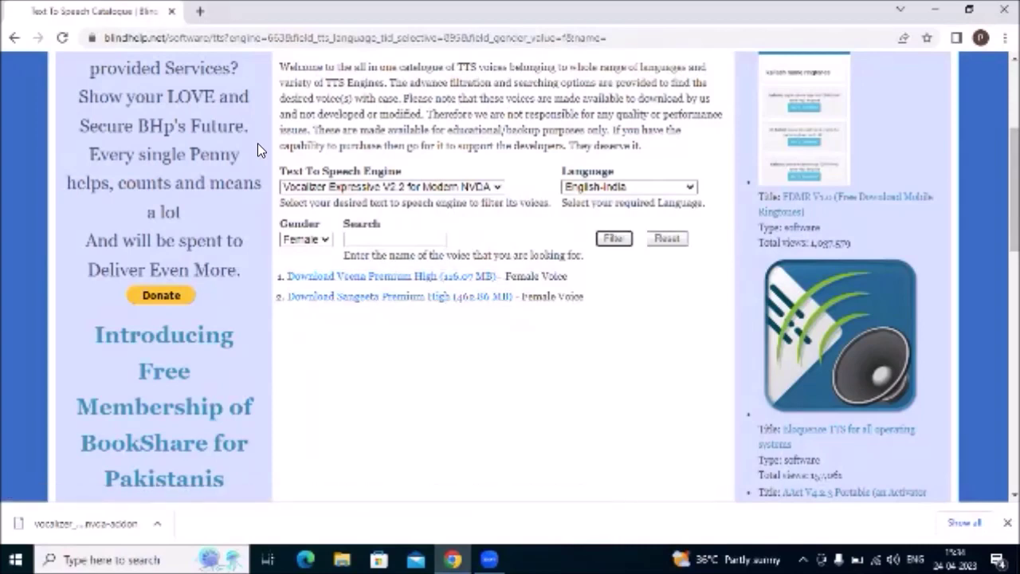
pyautogui.hotkey('shift', 'Tab')
pyautogui.hotkey('shift', 'Tab')
pyautogui.hotkey('shift', 'Tab')
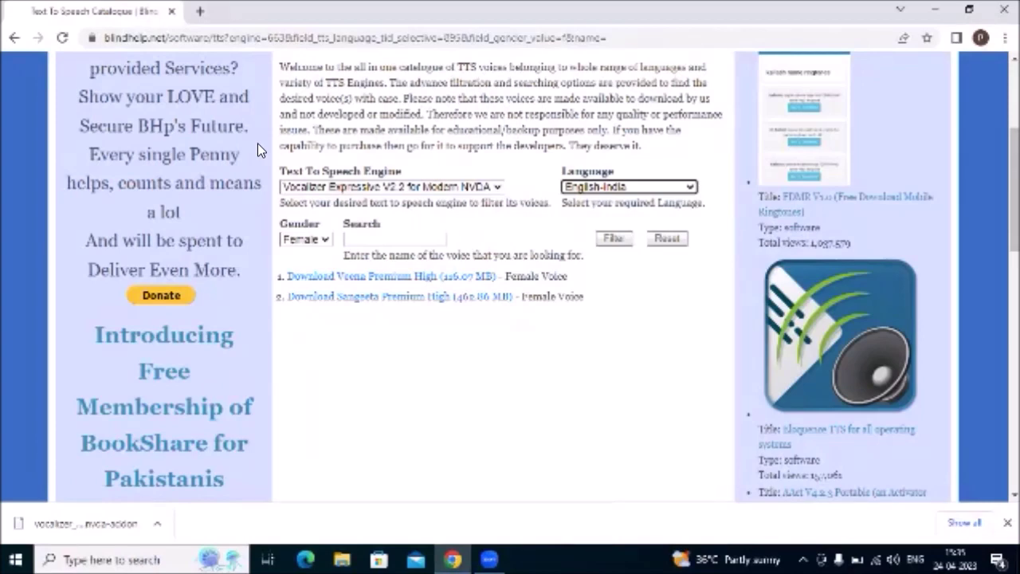
pyautogui.press('Down')
pyautogui.press('Down')
pyautogui.press('Down')
pyautogui.press('Down')
pyautogui.press('Down')
# - Keep Female as the gender and apply the filter to the voice catalogue
pyautogui.press('Tab')
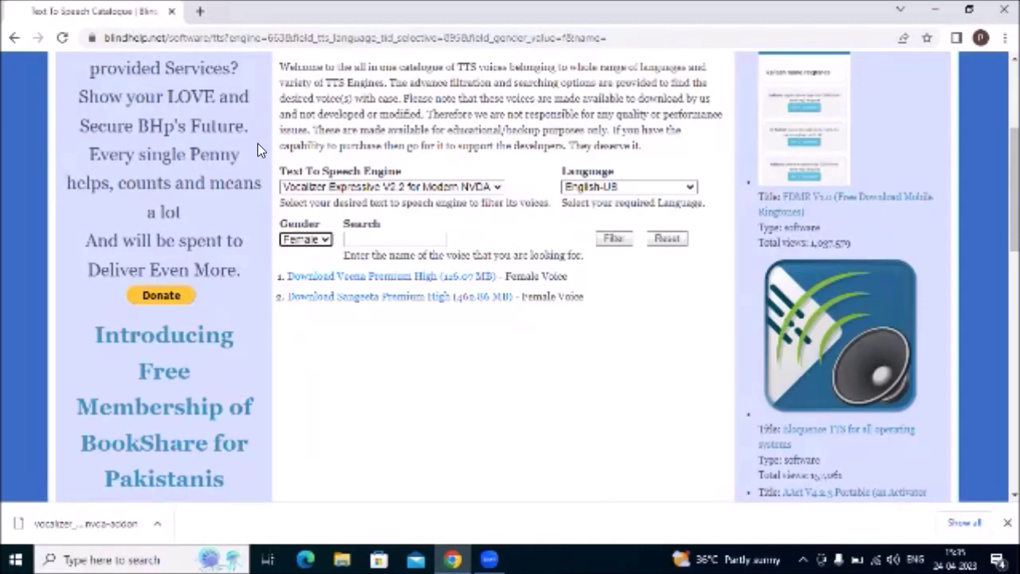
pyautogui.press('Tab')
pyautogui.press('Tab')
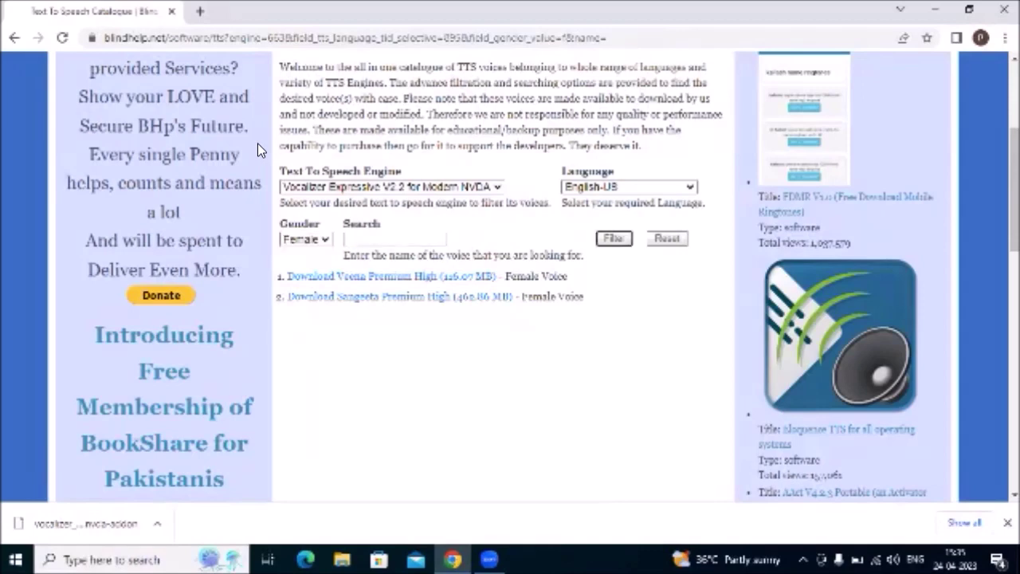
pyautogui.press('Return')
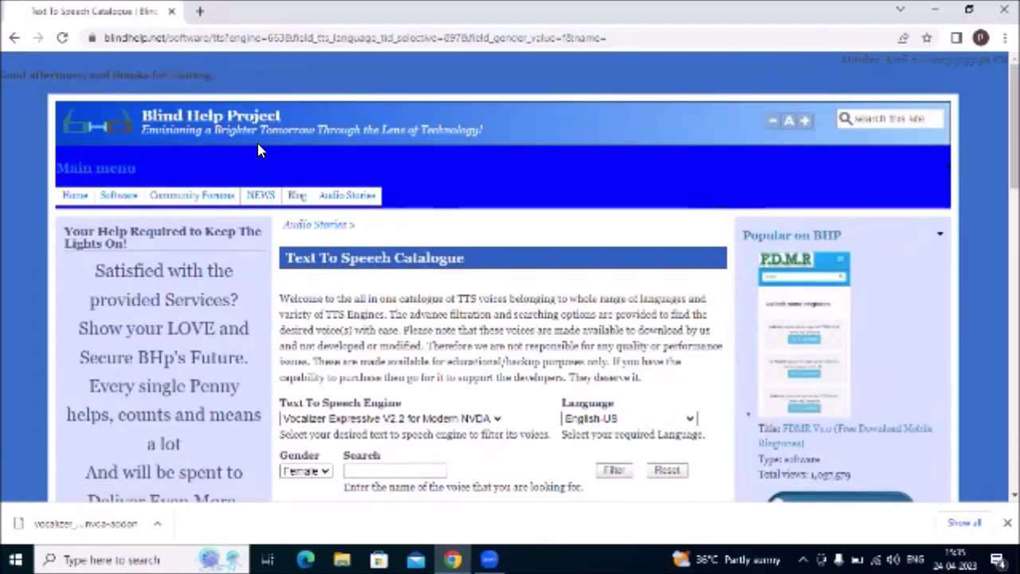
# - Go through the filtered catalogue and examine the English-US female voice download links from Noelle to Samantha Premium High
pyautogui.press('Tab')
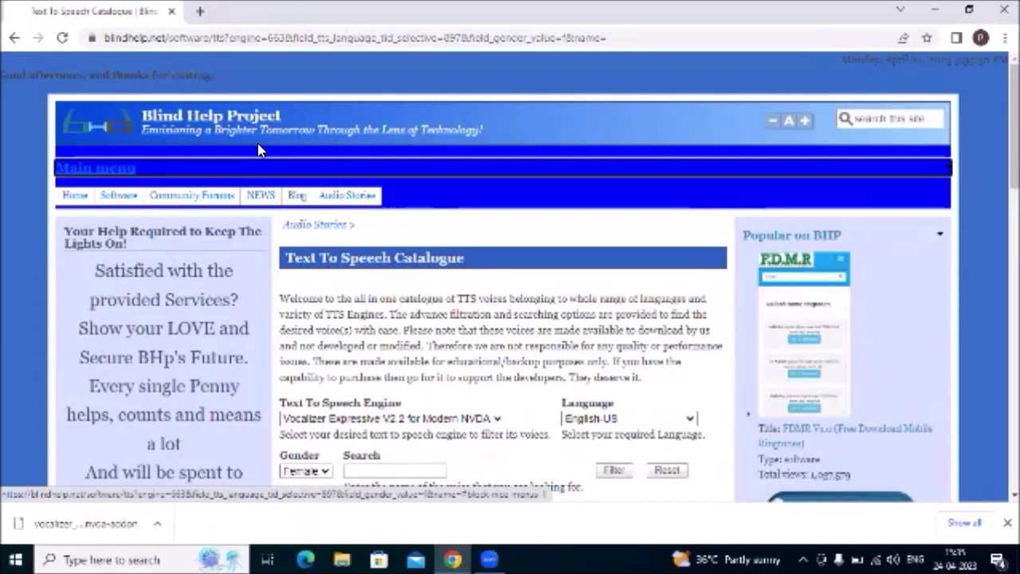
pyautogui.press('Tab')
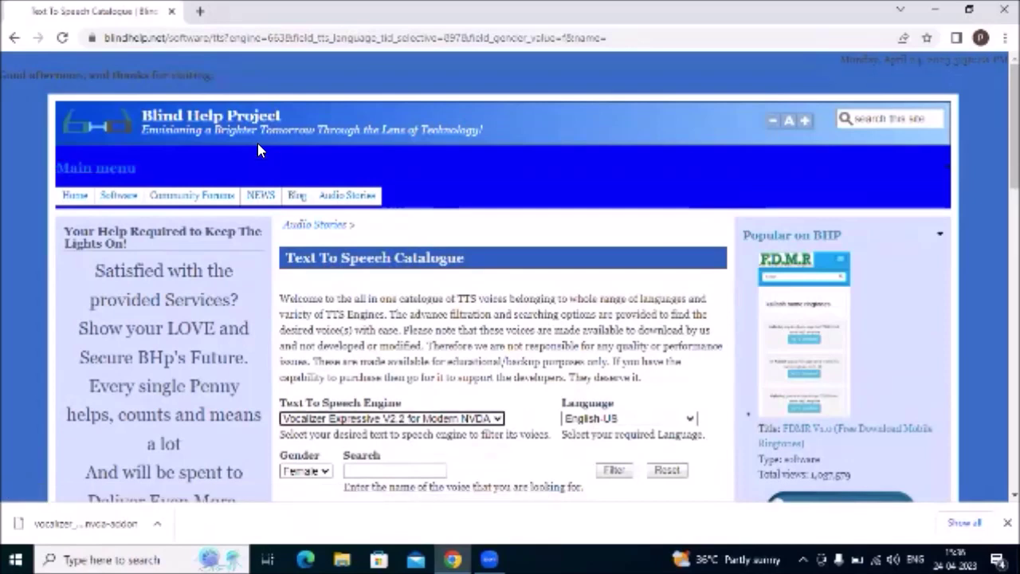
pyautogui.press('Tab')
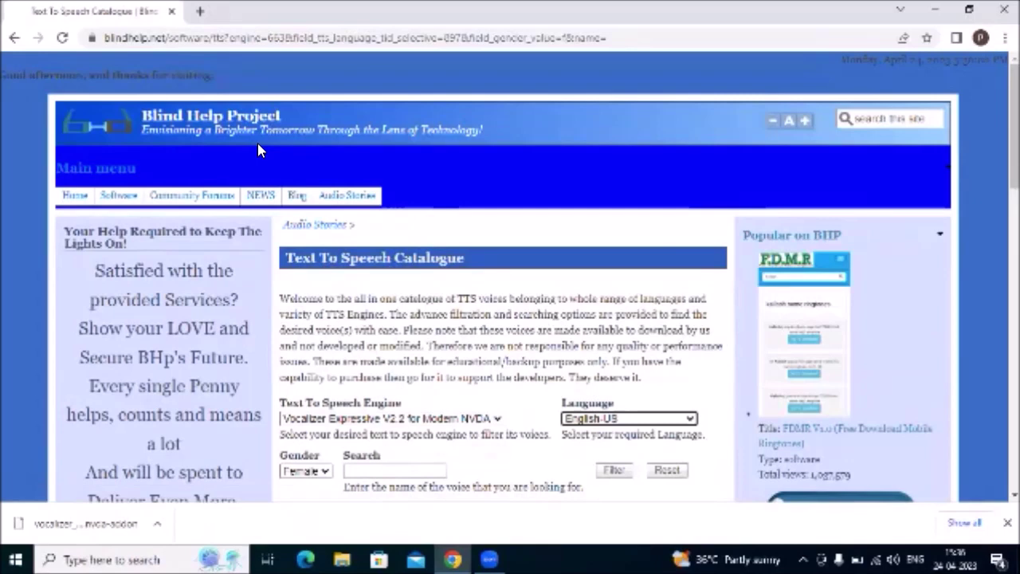
pyautogui.press('Tab')
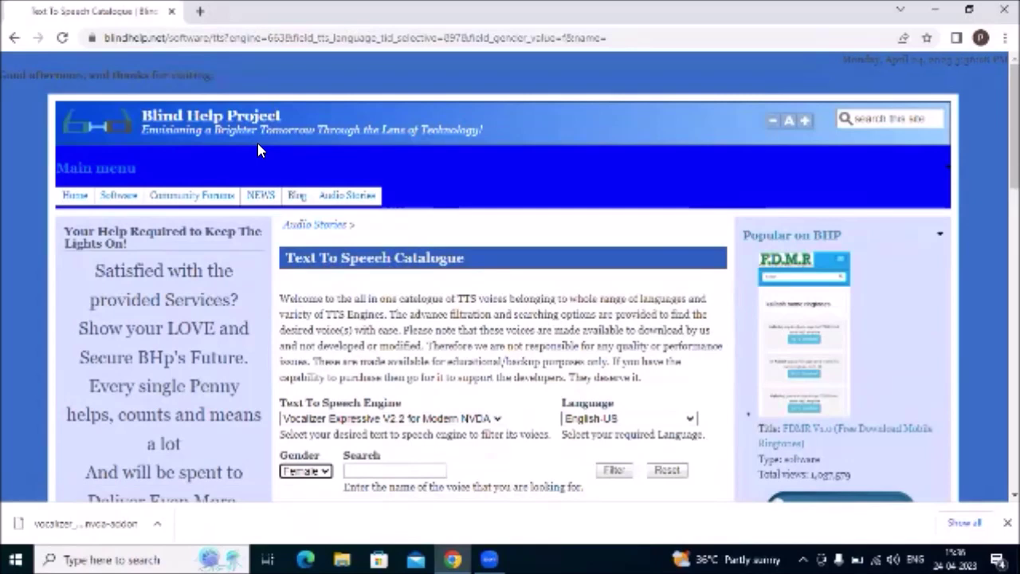
pyautogui.press('Tab')
pyautogui.press('Tab')
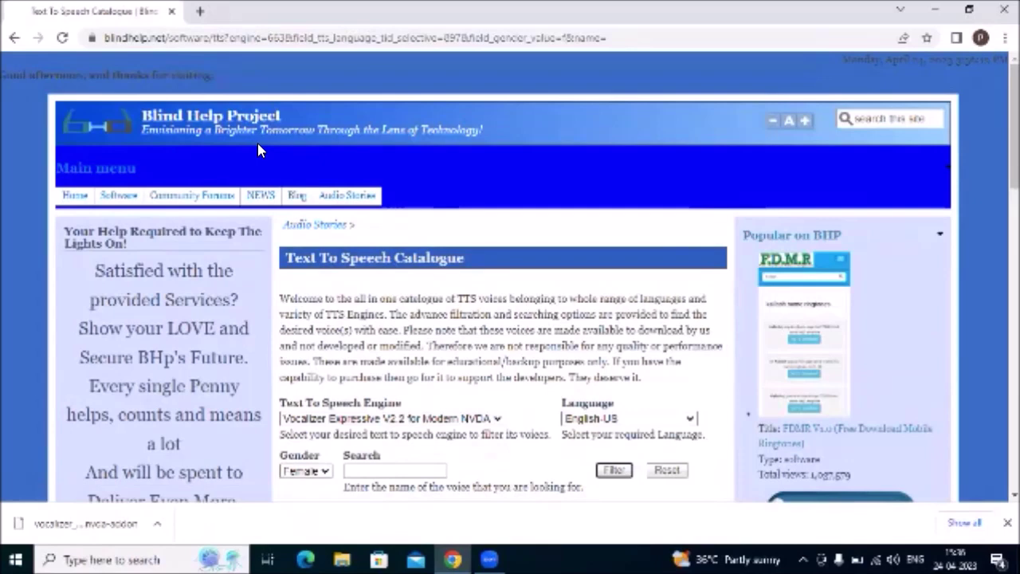
pyautogui.press('Tab')
pyautogui.scroll(-3, 258, 150)
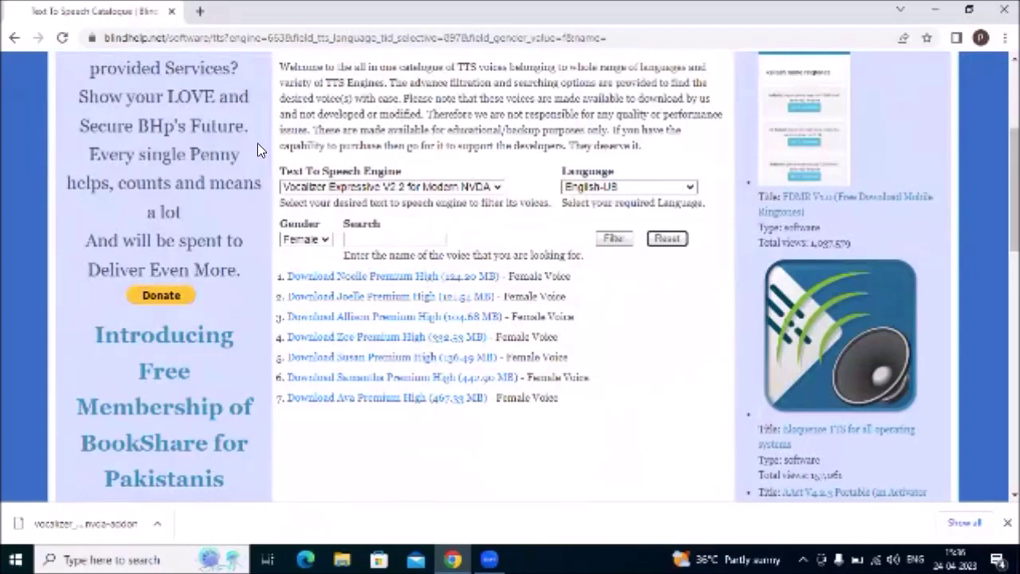
pyautogui.press('Tab')
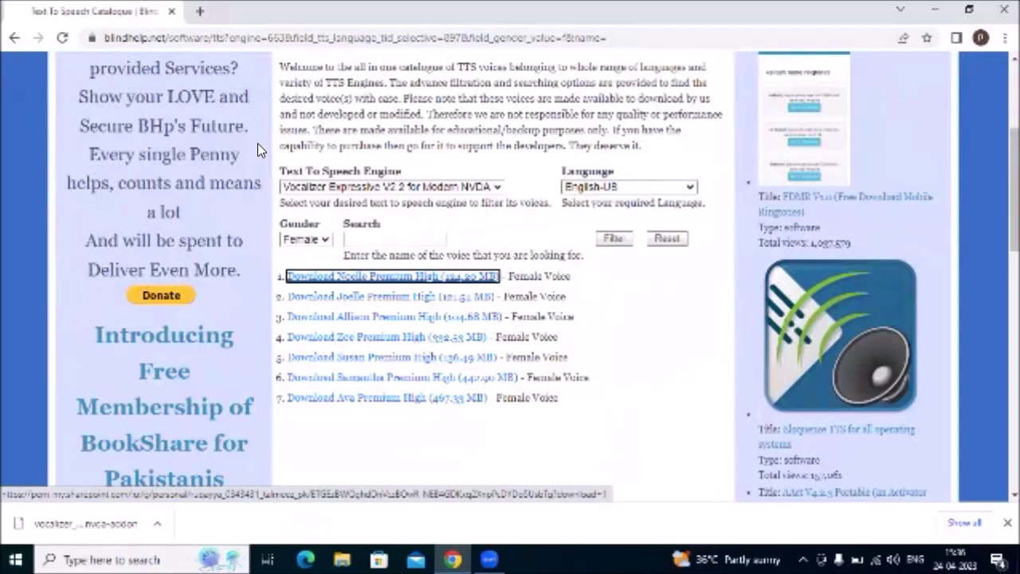
pyautogui.press('Tab')
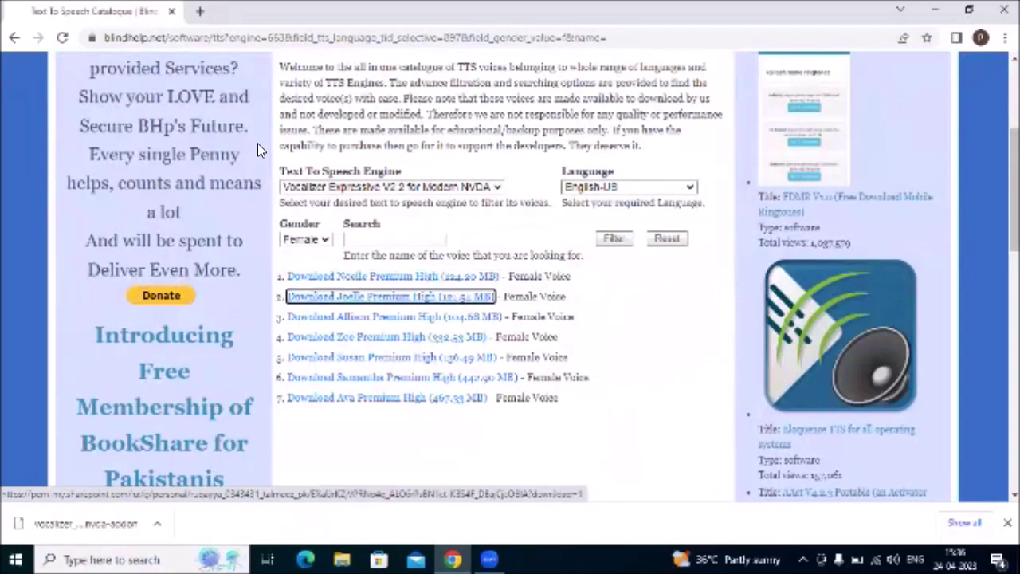
pyautogui.press('Tab')
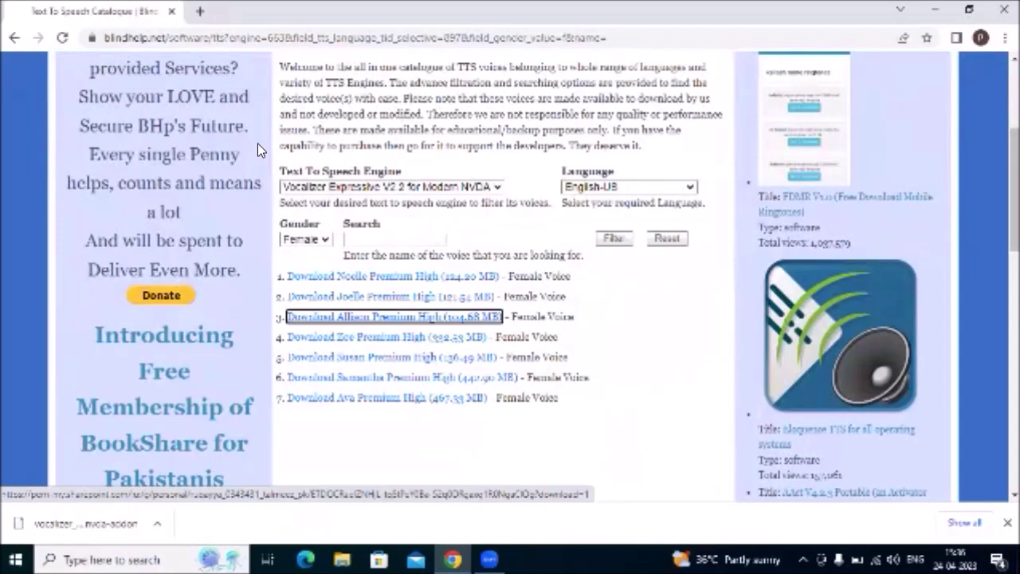
pyautogui.press('Tab')
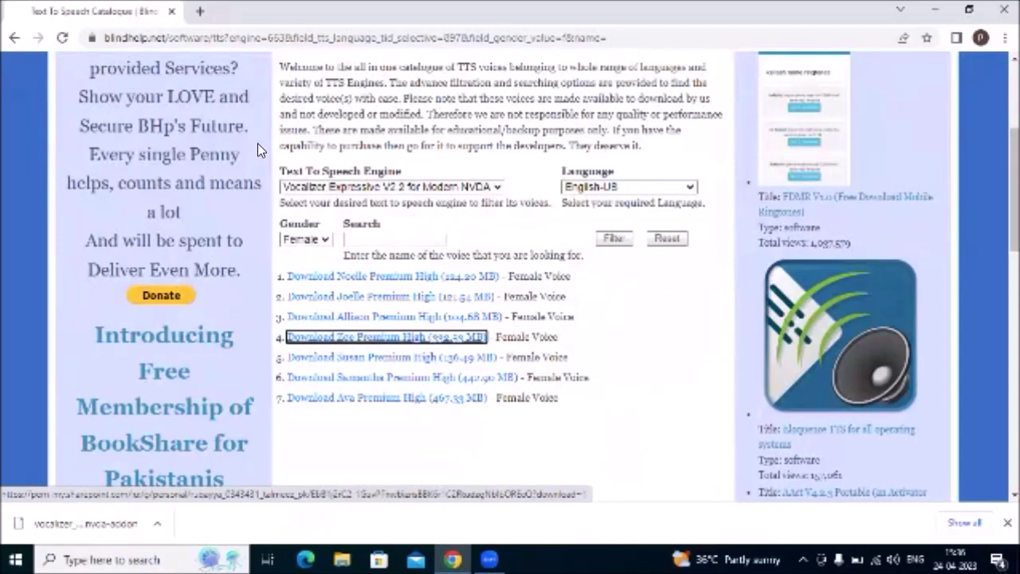
pyautogui.press('Tab')
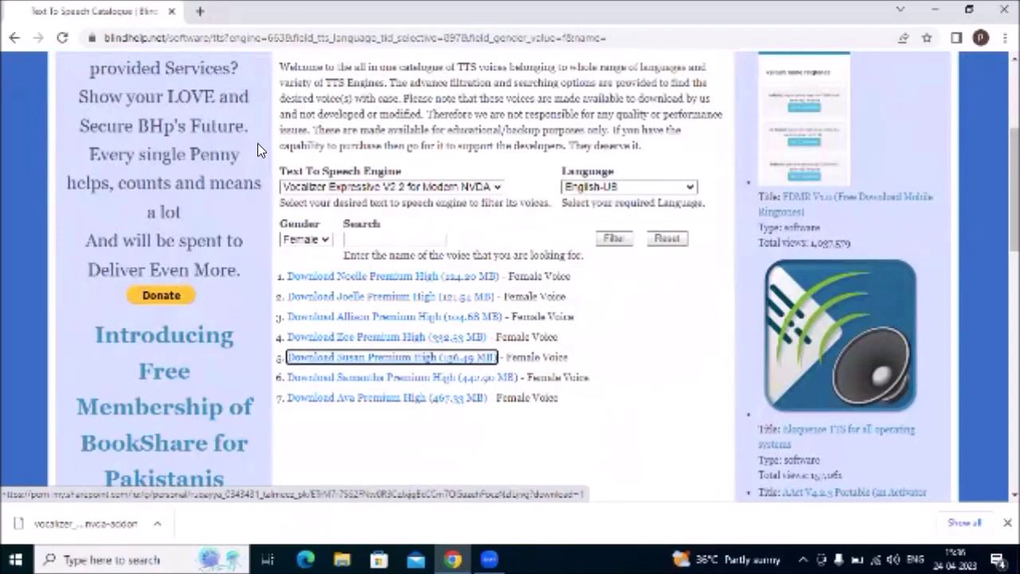
pyautogui.press('Tab')
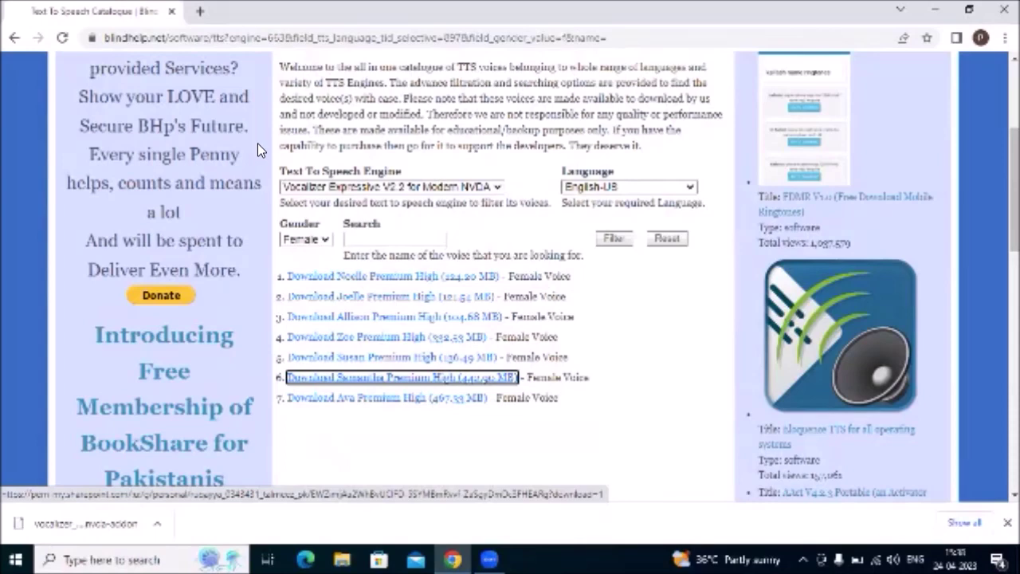
# - Switch to the desktop and open the Downloads folder in File Explorer through This PC
pyautogui.press('super+d')
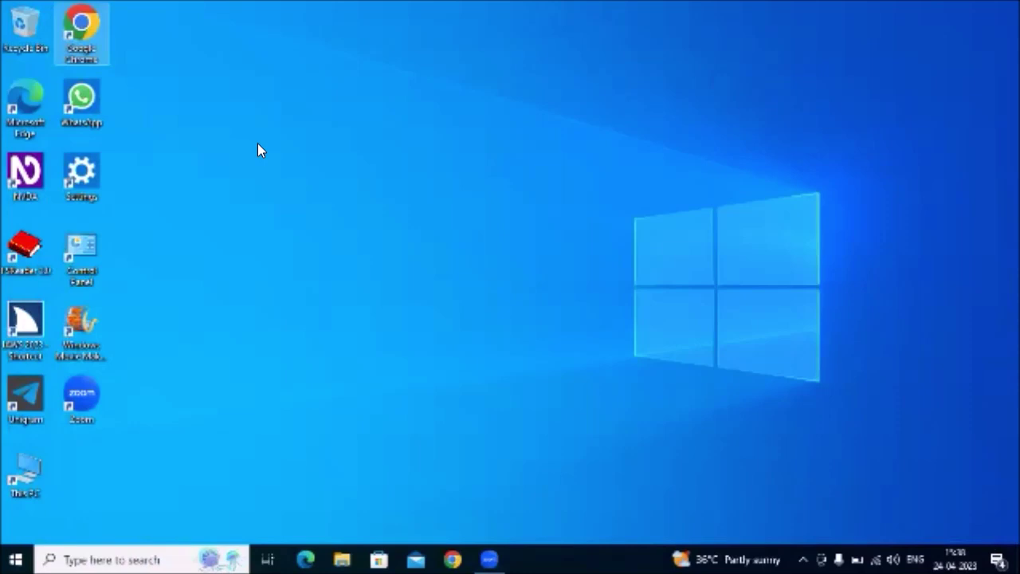
pyautogui.press('t')
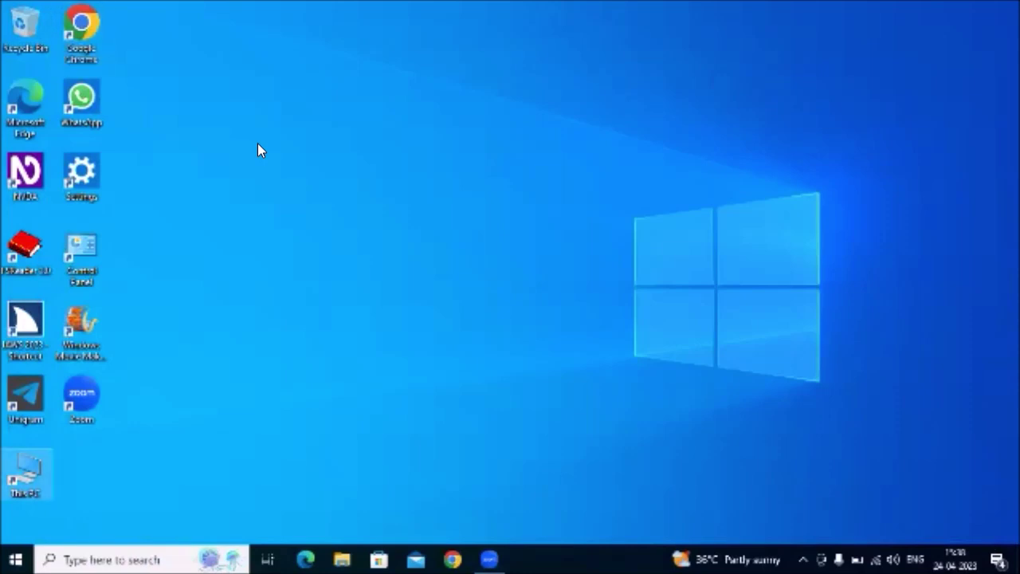
pyautogui.press('Return')
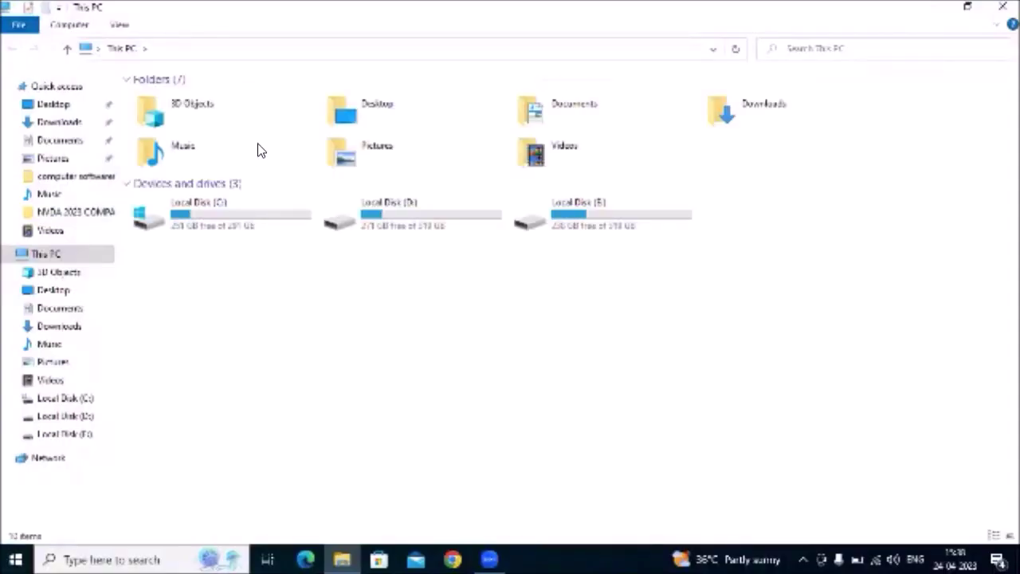
pyautogui.press('d')
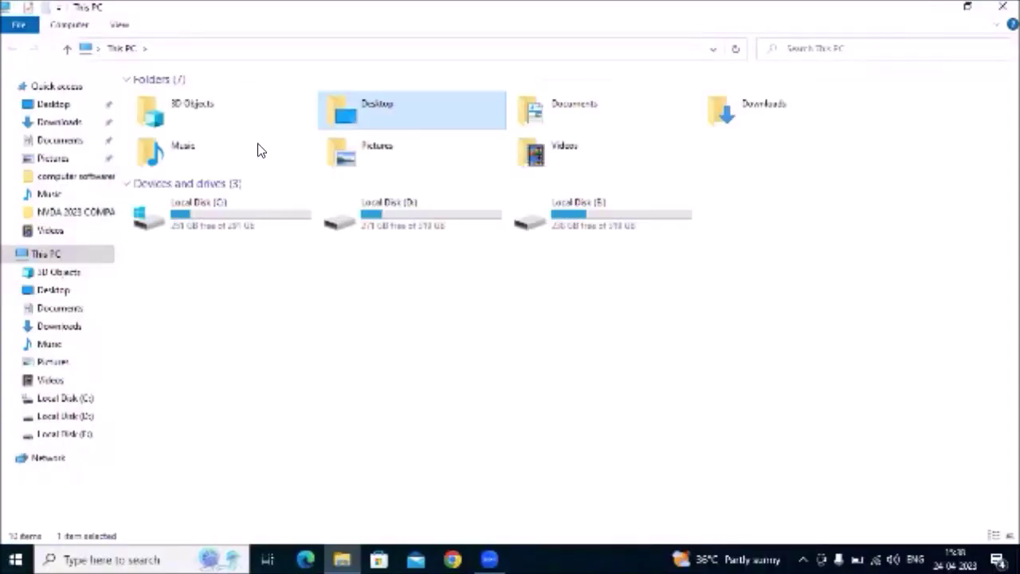
pyautogui.press('Right')
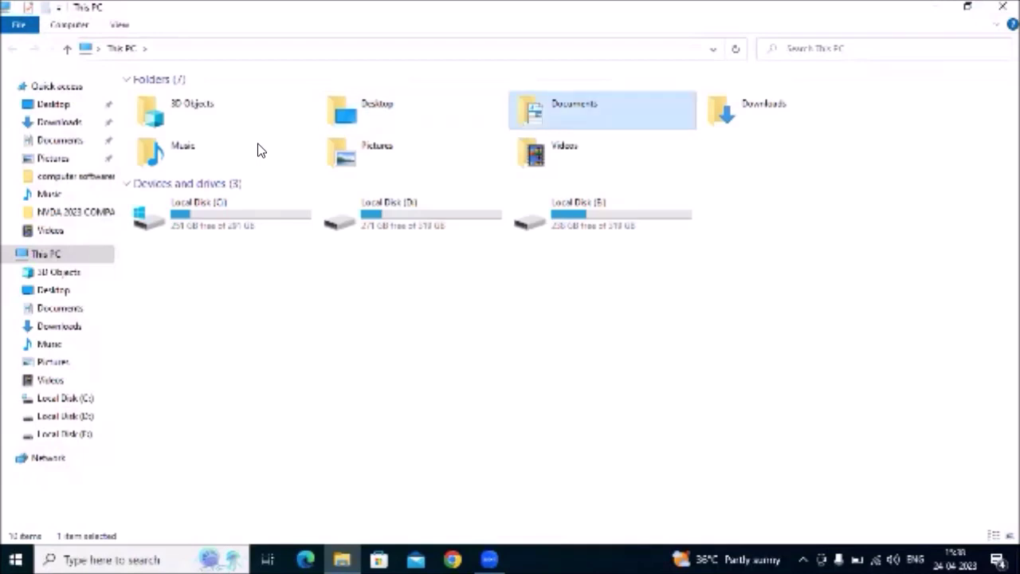
pyautogui.press('Right')
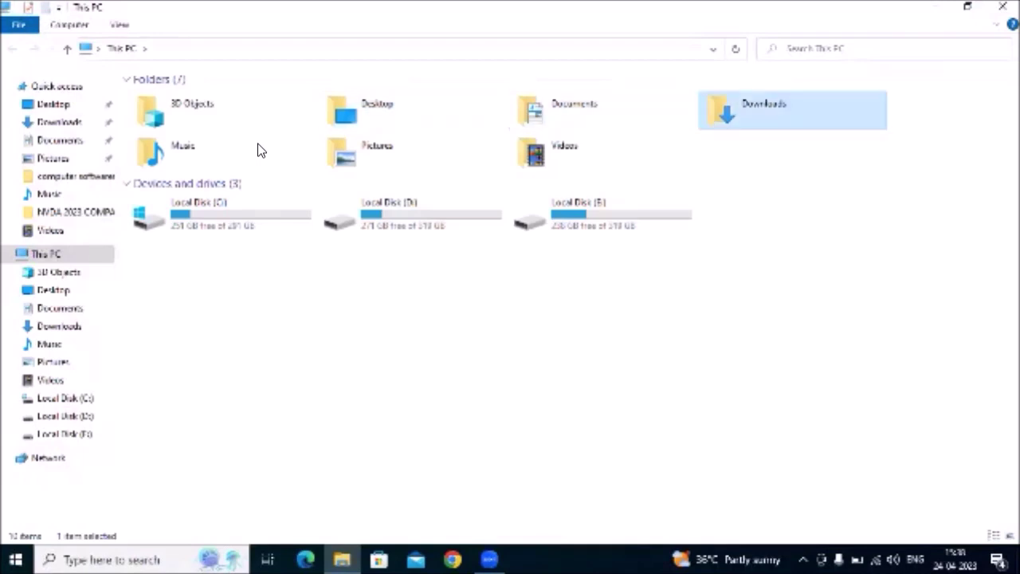
pyautogui.press('Return')
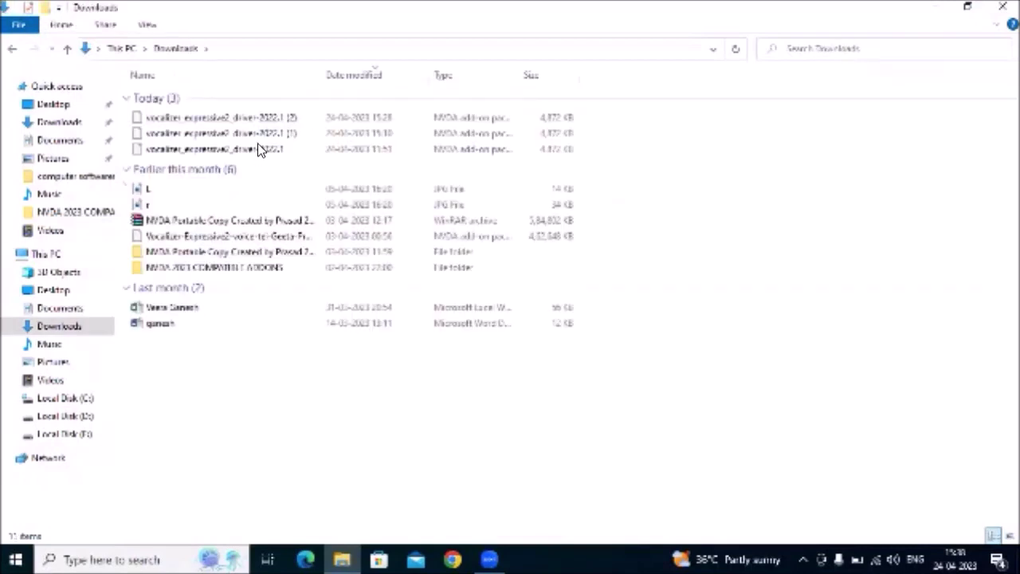
# - Delete the three vocalizer_expressive2_driver-2022.1 add-on files, including the (1) and (2) copies, from the Downloads folder
pyautogui.hotkey('shift', 'Down')
pyautogui.hotkey('shift', 'Down')
pyautogui.press('Delete')
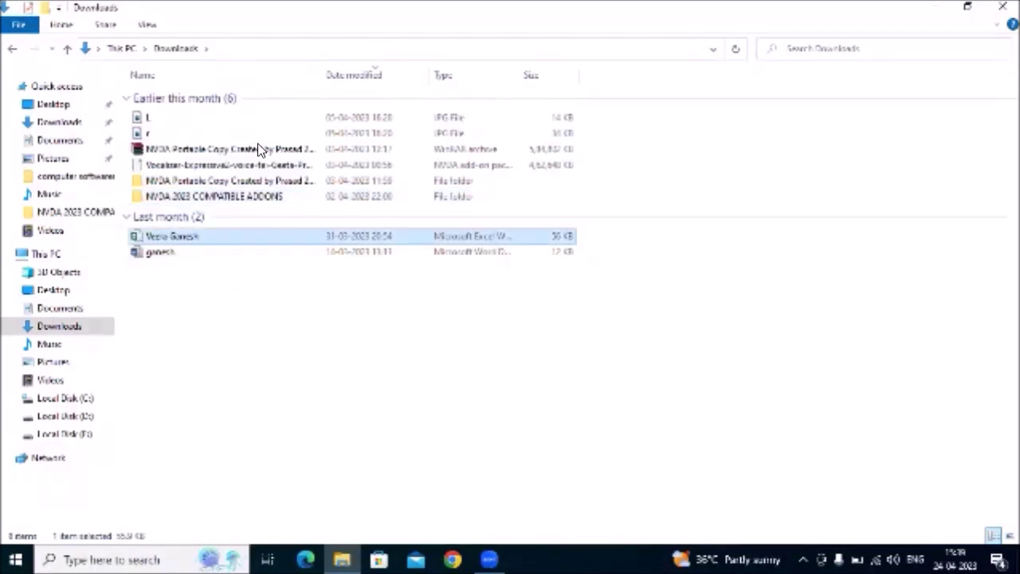
# - Install the Vocalizer Expressive Geeta Premium High voice add-on from the Downloads folder and restart NVDA to apply it
pyautogui.press('Up')
pyautogui.press('Up')
pyautogui.press('Up')
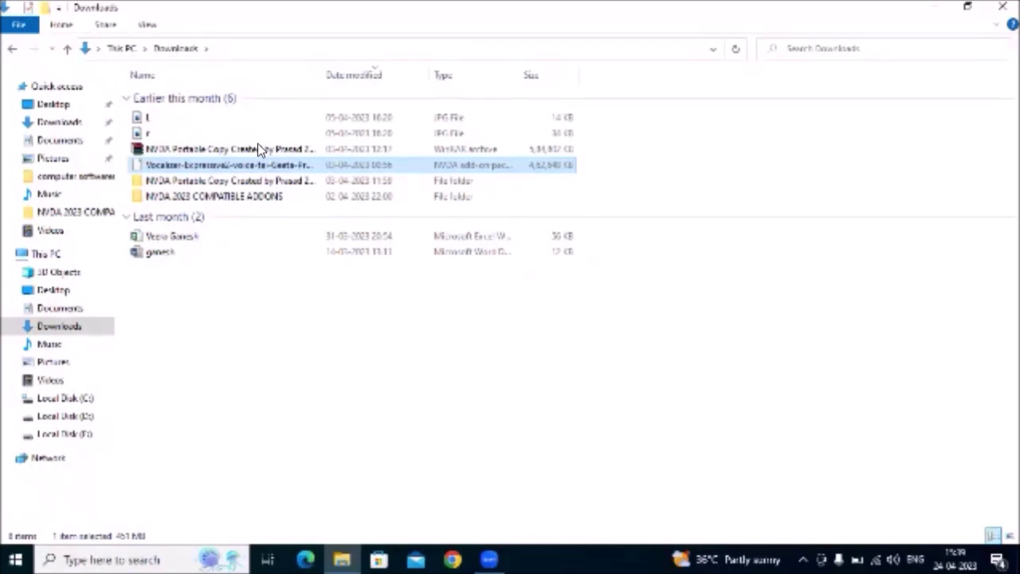
pyautogui.press('Return')
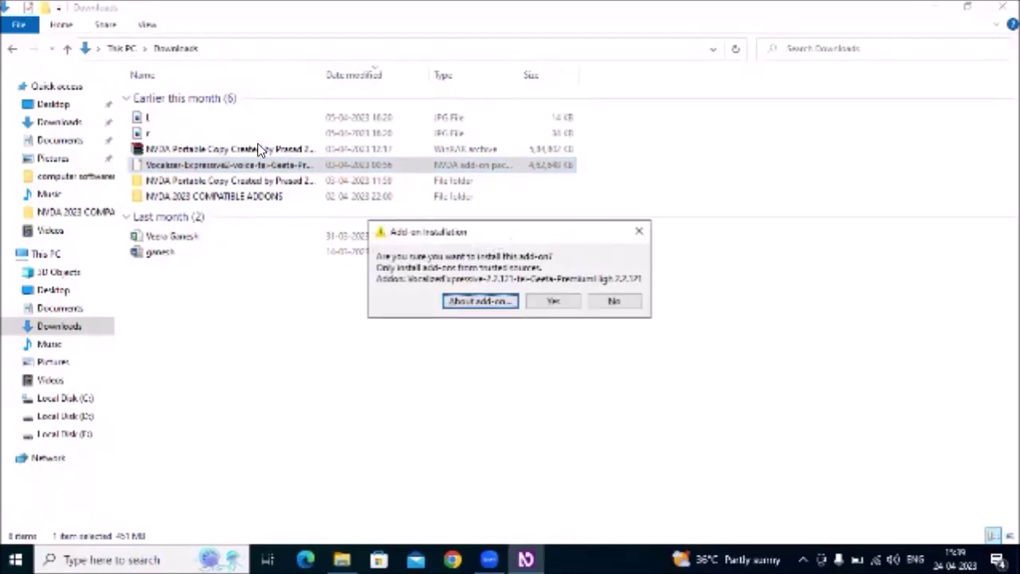
pyautogui.press('Tab')
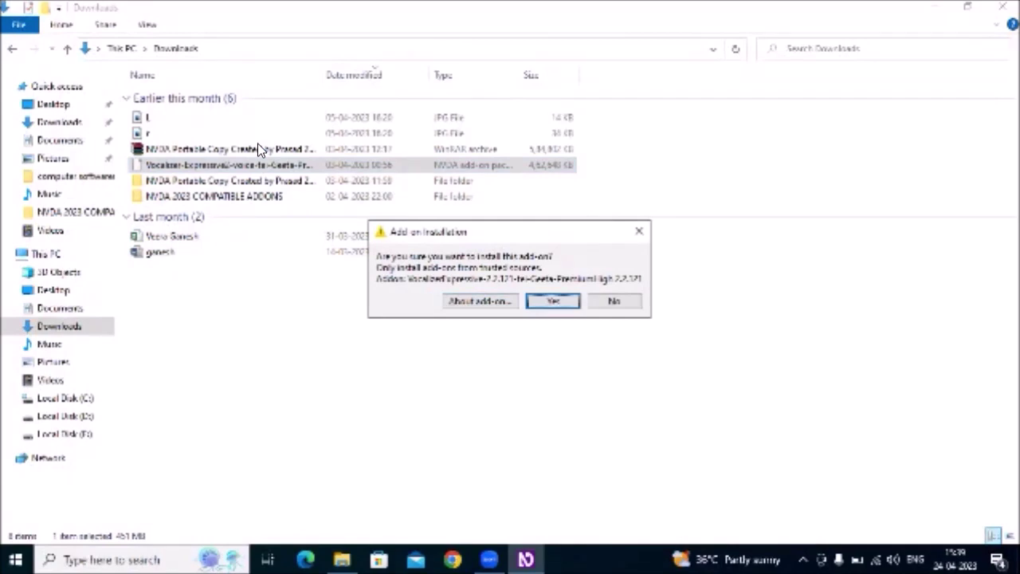
pyautogui.press('Return')
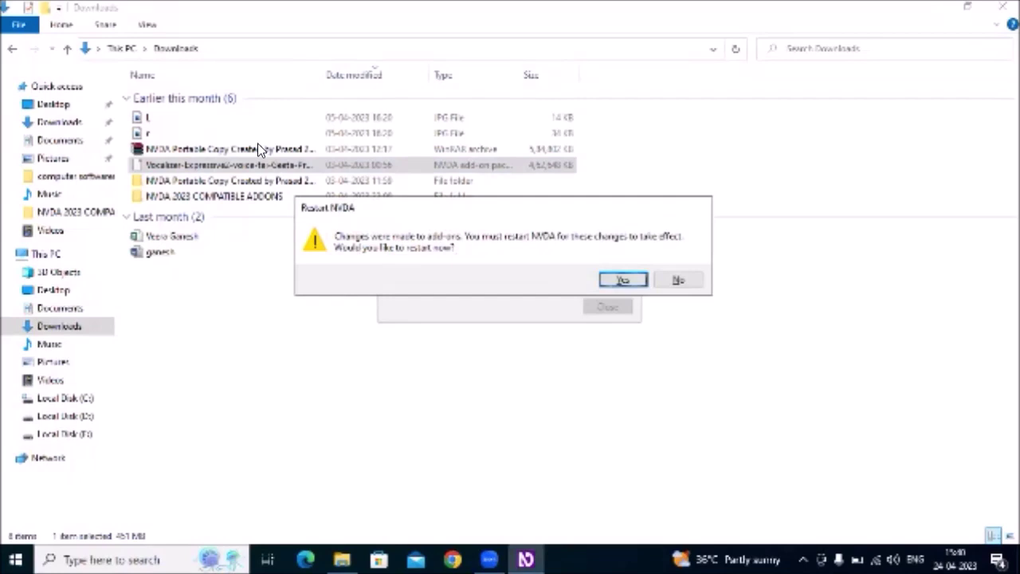
pyautogui.press('Return')
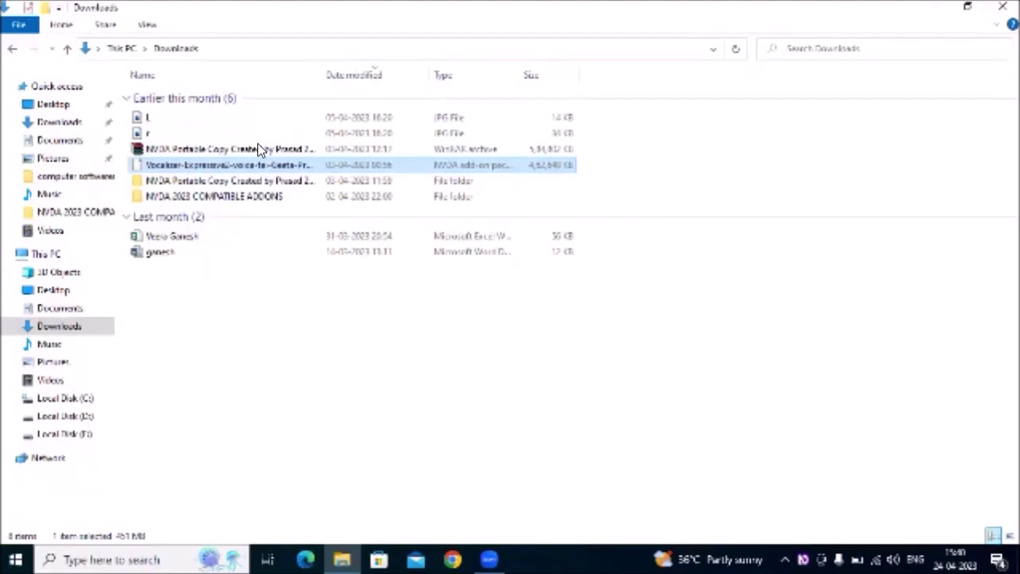
# - Switch to the desktop and set the NVDA synthesizer to Nuance Vocalizer expressive 2.2
pyautogui.press('super+d')
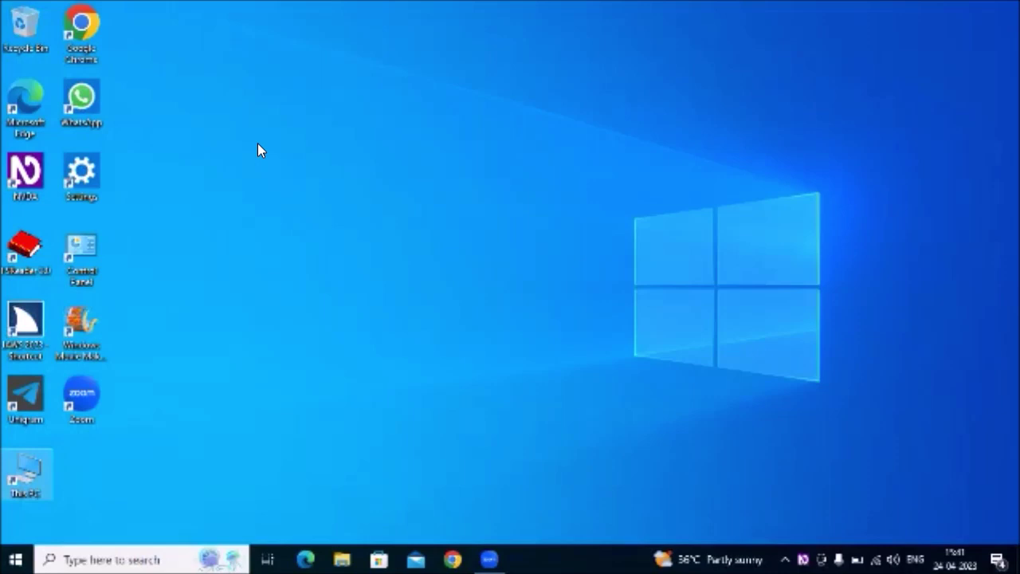
pyautogui.click(259, 150)
pyautogui.press('ctrl+Insert+s')
pyautogui.press('Down')
pyautogui.press('Up')
pyautogui.press('Up')
pyautogui.press('Down')
pyautogui.press('Down')
pyautogui.press('Down')
pyautogui.press('Down')
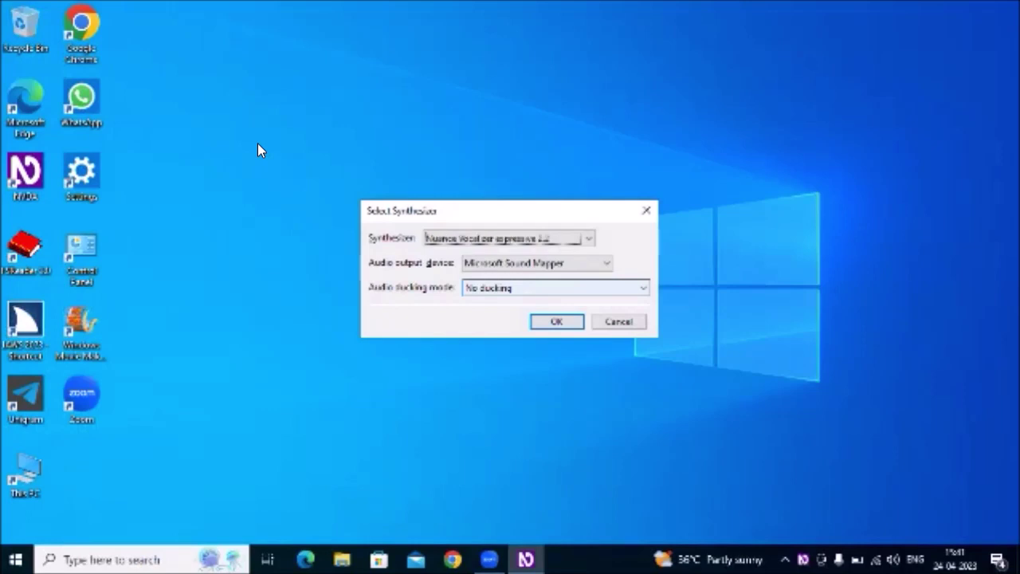
pyautogui.press('Down')
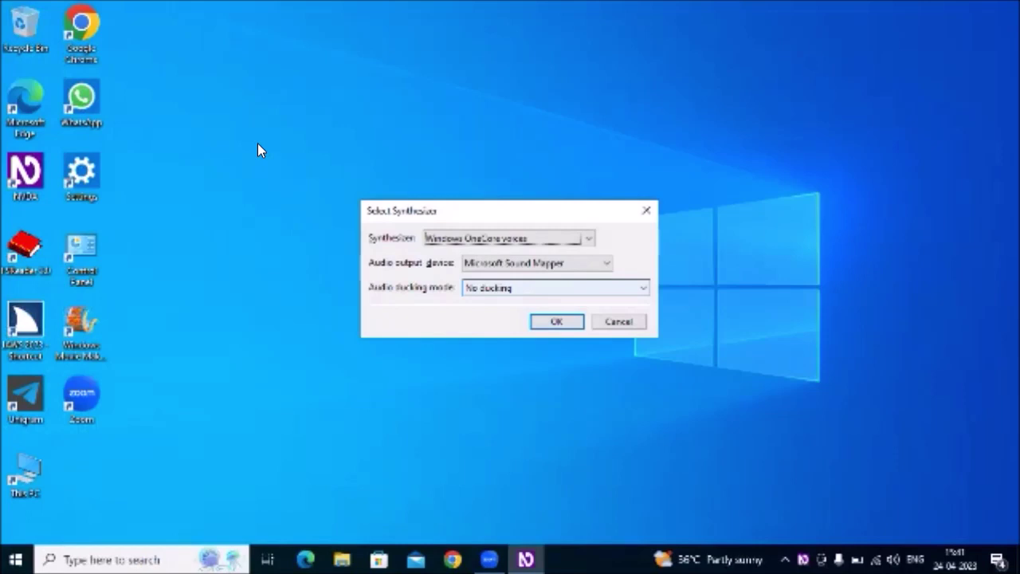
pyautogui.press('Down')
pyautogui.press('Up')
pyautogui.press('Up')
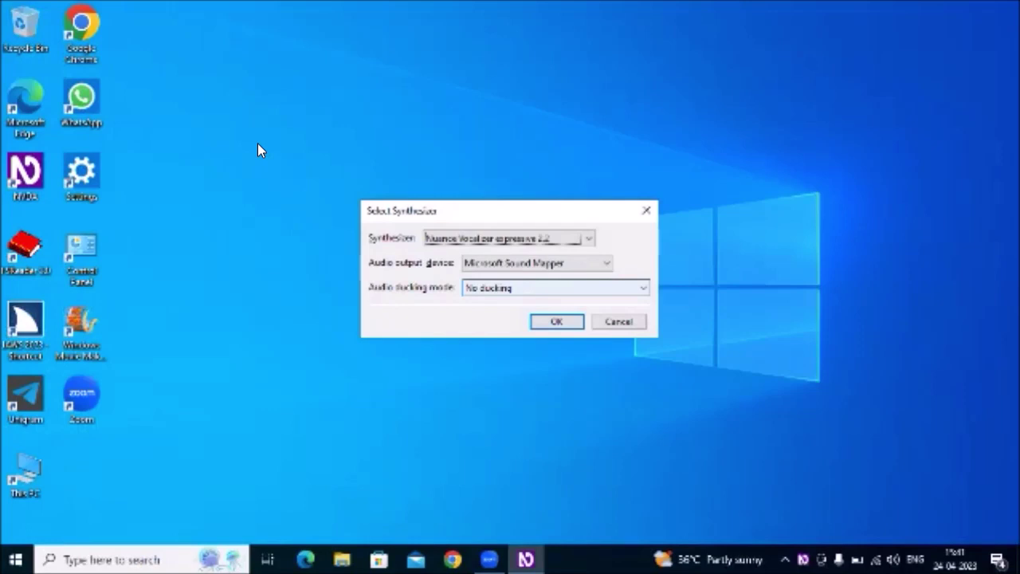
pyautogui.press('Return')
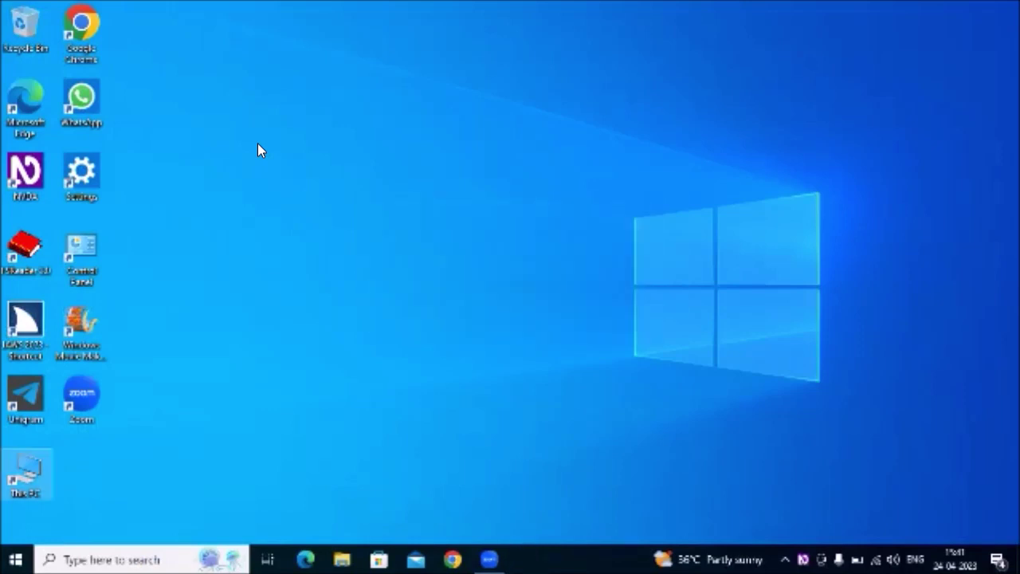